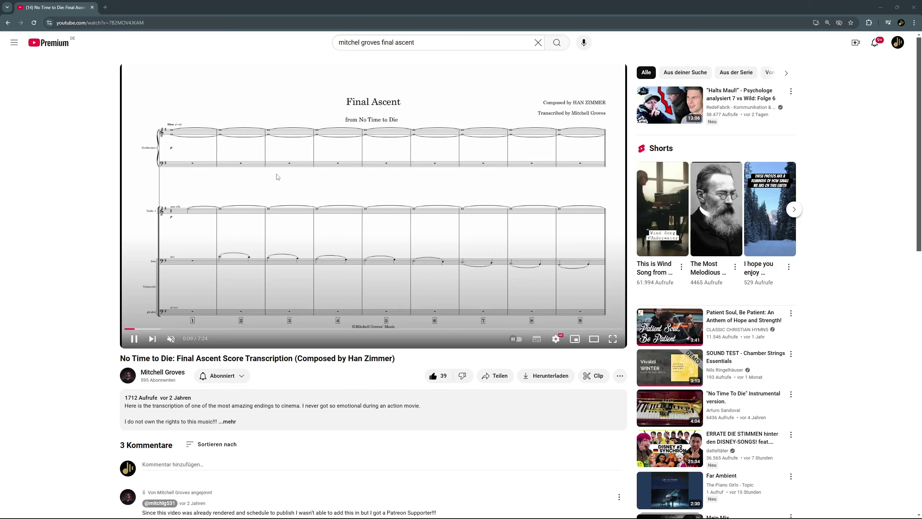
# Skip forward through the Final Ascent score transcription video to look at further pages of the score.
pyautogui.click(163, 328)
pyautogui.click(217, 330)
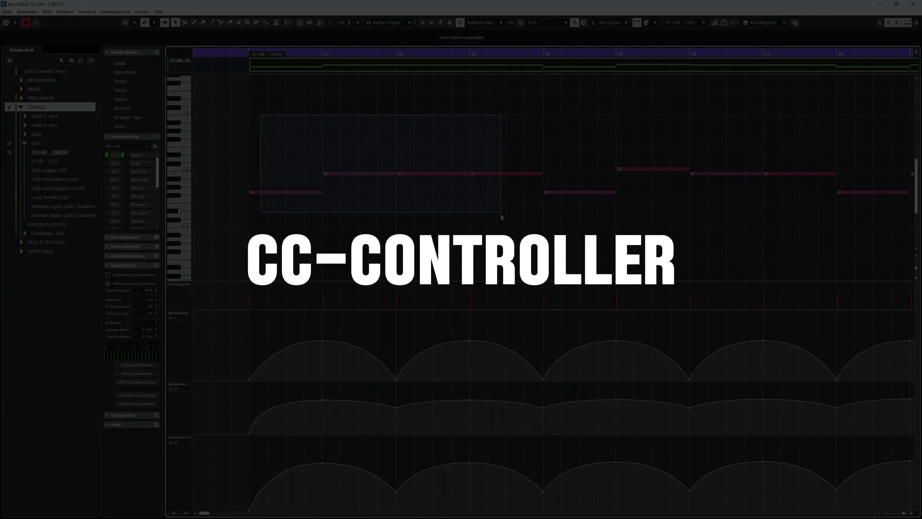
# Select the first four 10 Celli notes, followed by the Modulation and Expression curve points of the opening two bars.
pyautogui.moveTo(502, 217); pyautogui.dragTo(503, 222)
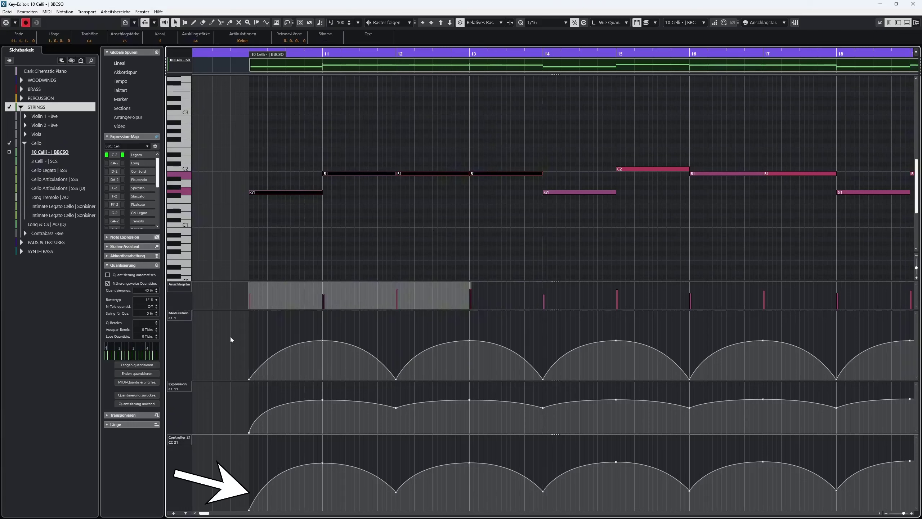
pyautogui.moveTo(232, 333); pyautogui.dragTo(399, 412)
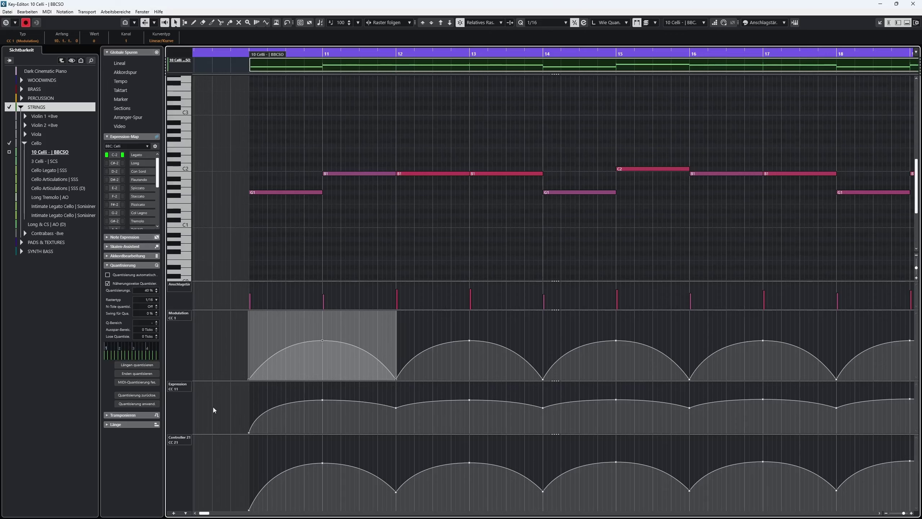
pyautogui.moveTo(222, 395); pyautogui.dragTo(421, 466)
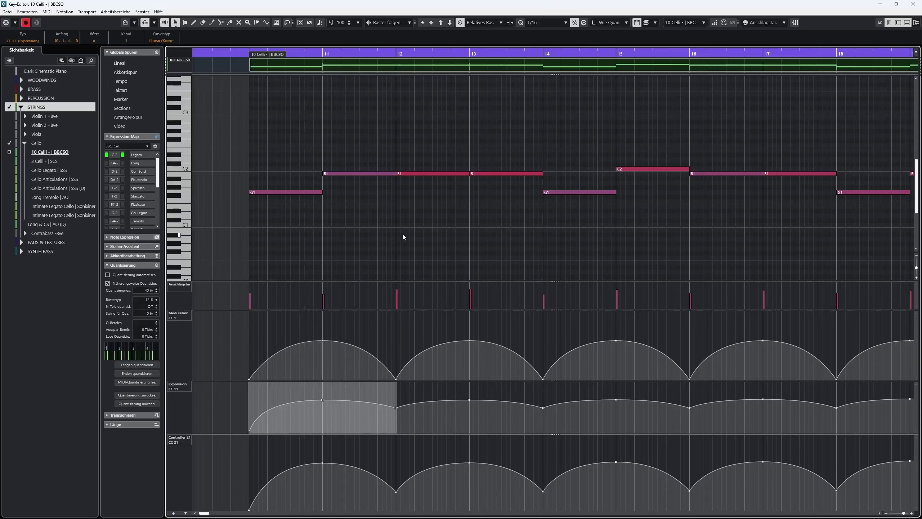
# Examine the repeating note pattern and the Controller 21 curve across the whole 10 Celli part.
pyautogui.scroll(-4, 403, 237)
pyautogui.moveTo(602, 244); pyautogui.dragTo(908, 286)
pyautogui.scroll(-4, 777, 260)
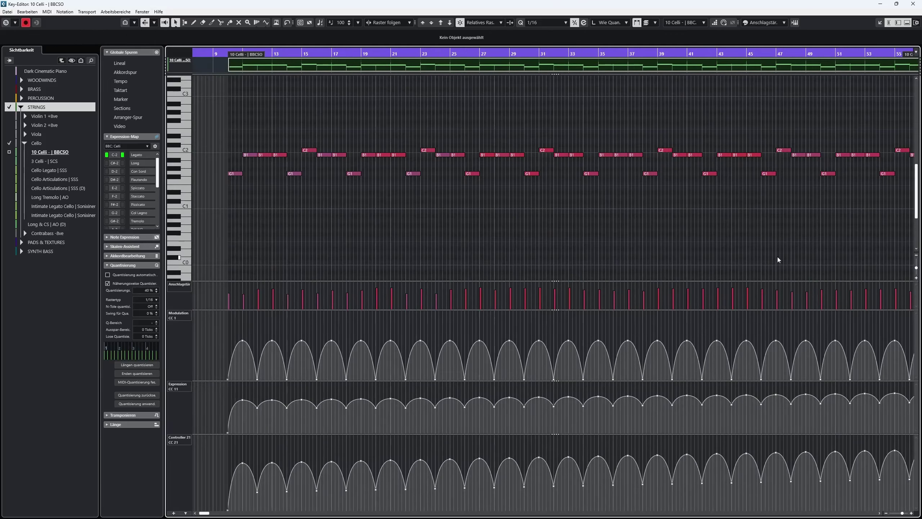
pyautogui.scroll(-4, 778, 260)
pyautogui.moveTo(279, 444); pyautogui.dragTo(806, 509)
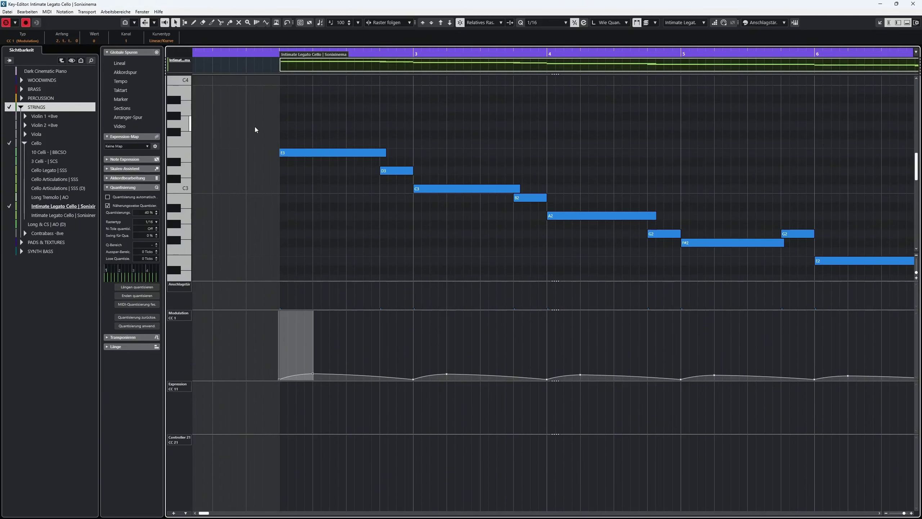
# Examine the descending Intimate Legato Cello notes, selecting the opening E3 and D3 and checking their modulation swells.
pyautogui.click(312, 222)
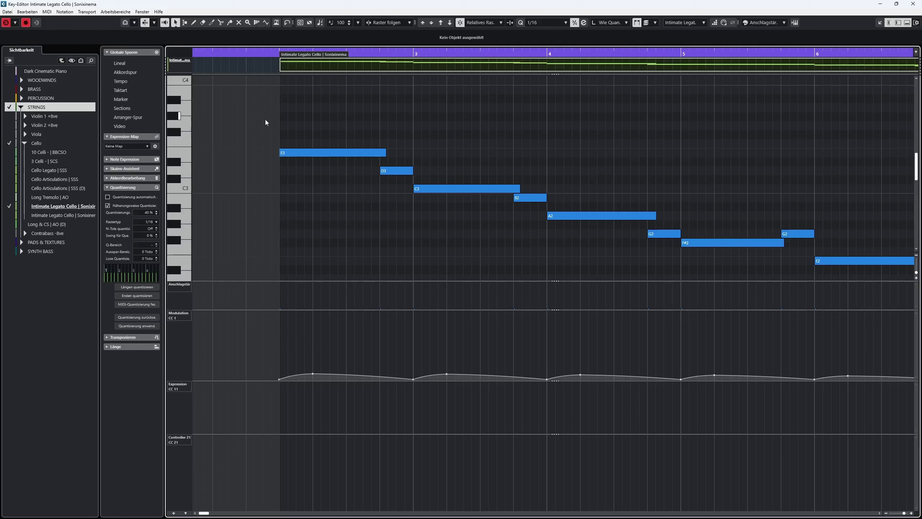
pyautogui.moveTo(245, 123); pyautogui.dragTo(370, 224)
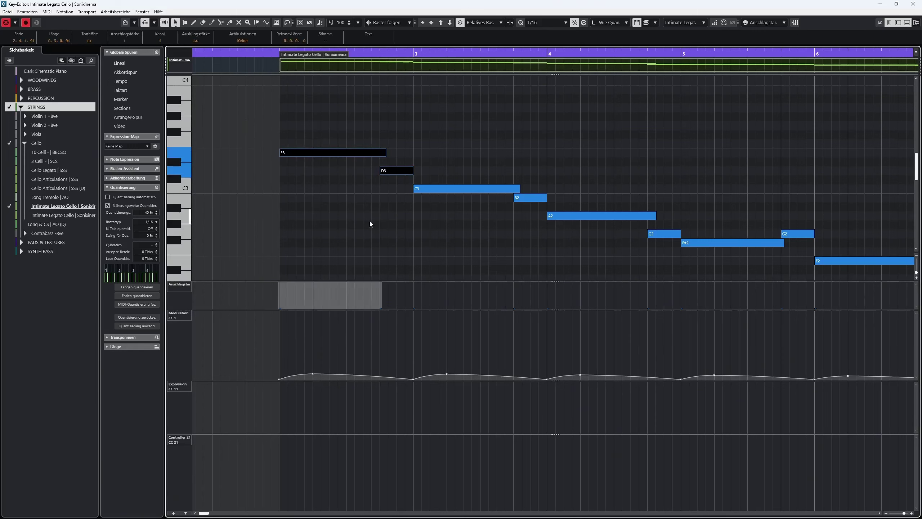
pyautogui.moveTo(266, 130); pyautogui.dragTo(391, 163)
pyautogui.moveTo(401, 167); pyautogui.dragTo(403, 187)
pyautogui.moveTo(313, 377)
pyautogui.moveTo(413, 382)
pyautogui.moveTo(450, 148); pyautogui.dragTo(537, 221)
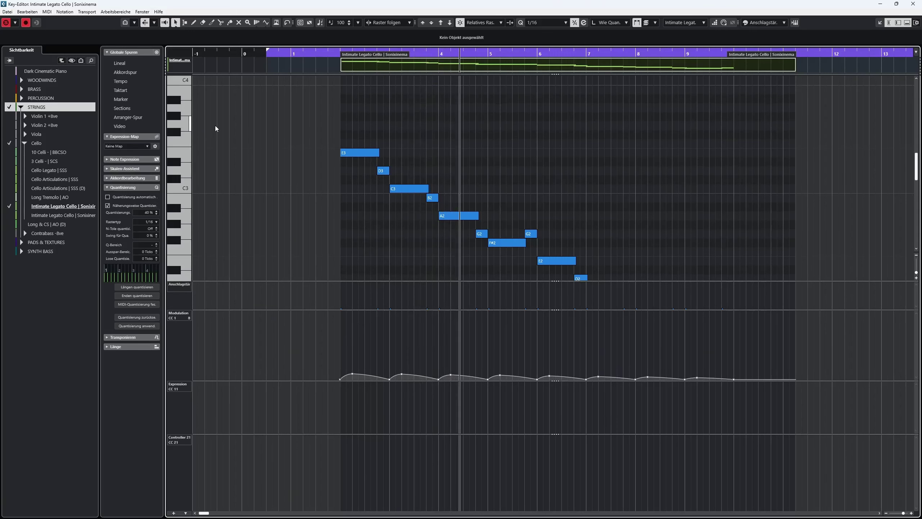
pyautogui.scroll(-2, 215, 129)
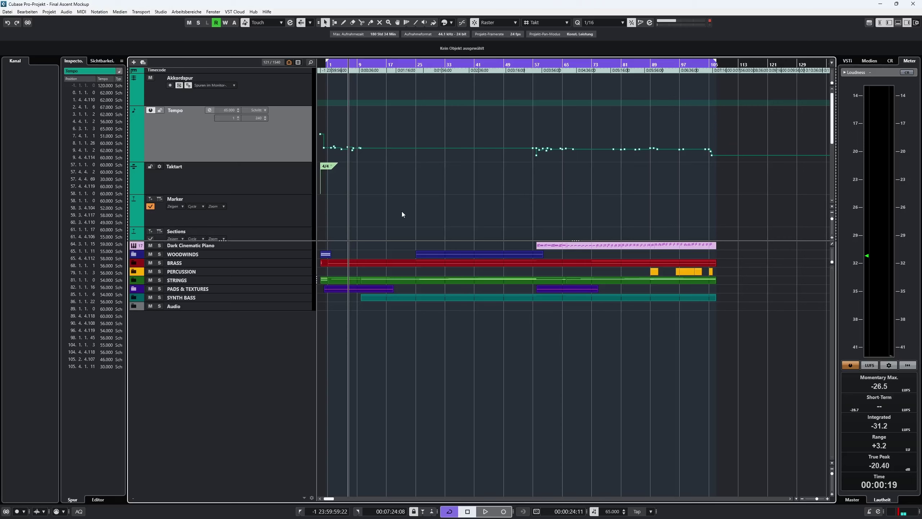
# Examine the tempo changes at the start of the tempo track, around the first bars.
pyautogui.scroll(4, 346, 202)
pyautogui.hscroll(-2, 366, 208)
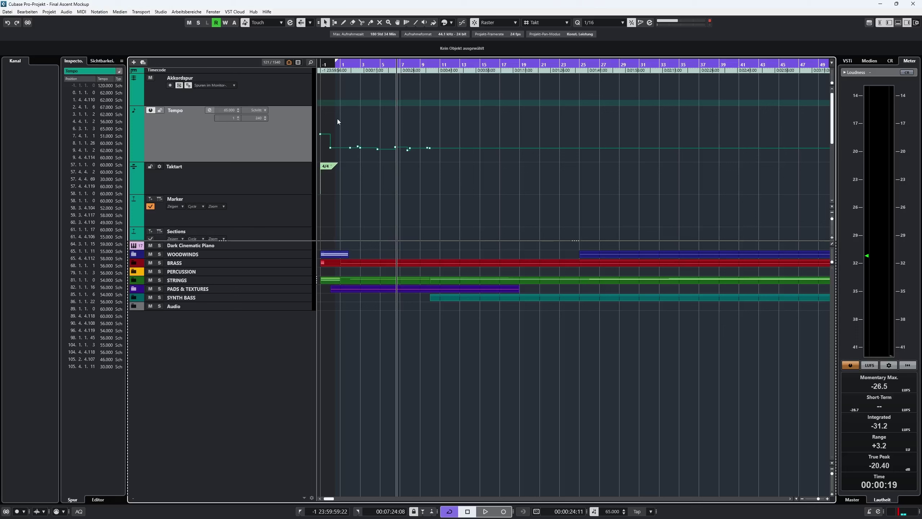
pyautogui.moveTo(339, 64); pyautogui.dragTo(340, 66)
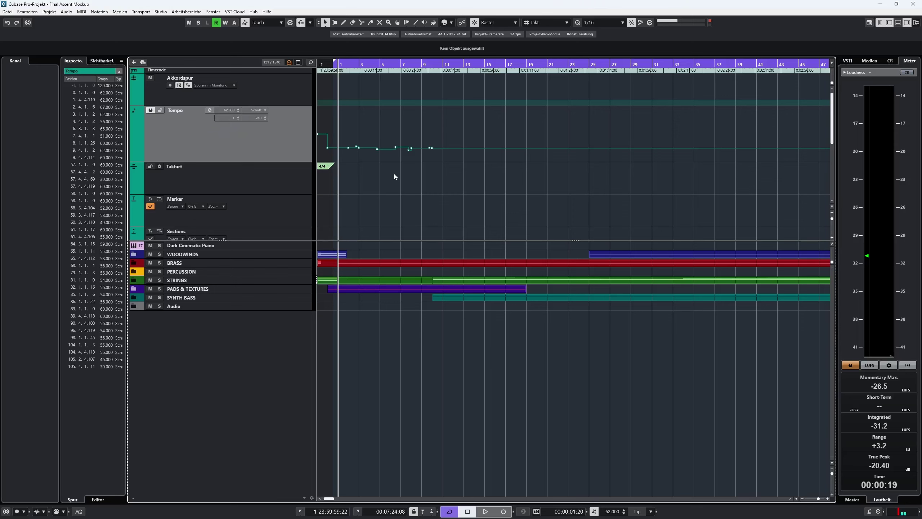
# Select the tempo points across the whole piece to inspect them, and clear the selection.
pyautogui.scroll(-6, 394, 174)
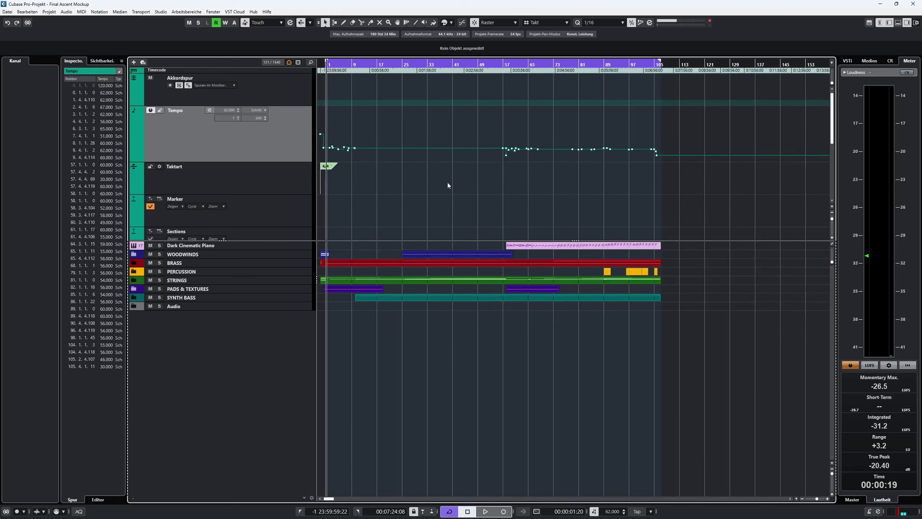
pyautogui.moveTo(685, 130); pyautogui.dragTo(319, 162)
pyautogui.click(401, 182)
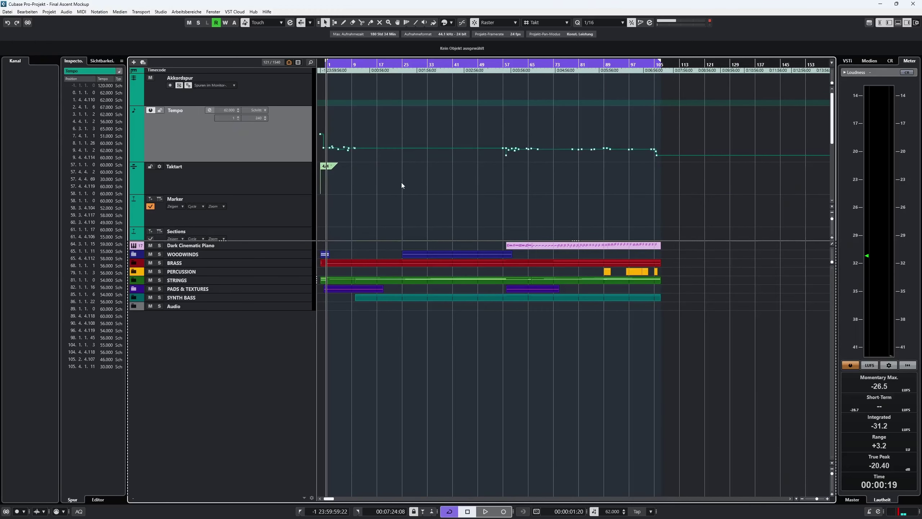
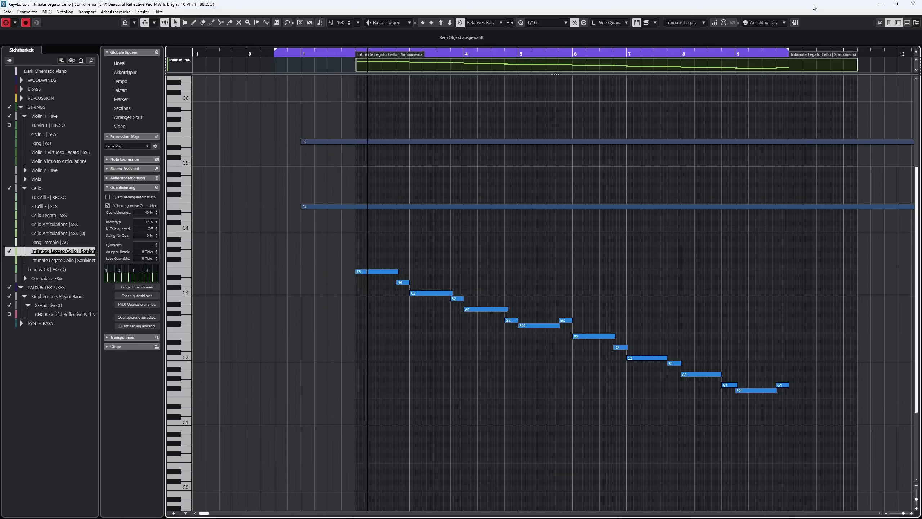
# Colour the key editor notes by channel (Kanal) and show the controller lanes beneath them.
pyautogui.click(765, 23)
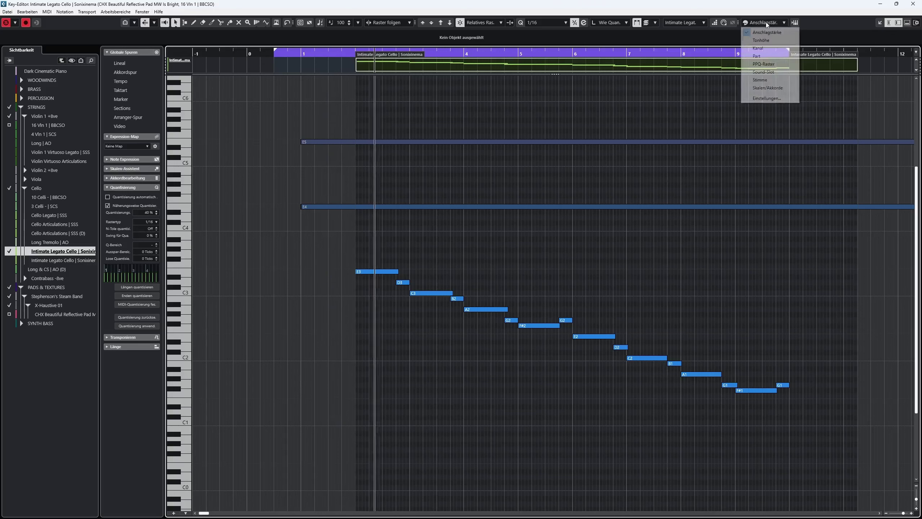
pyautogui.click(764, 48)
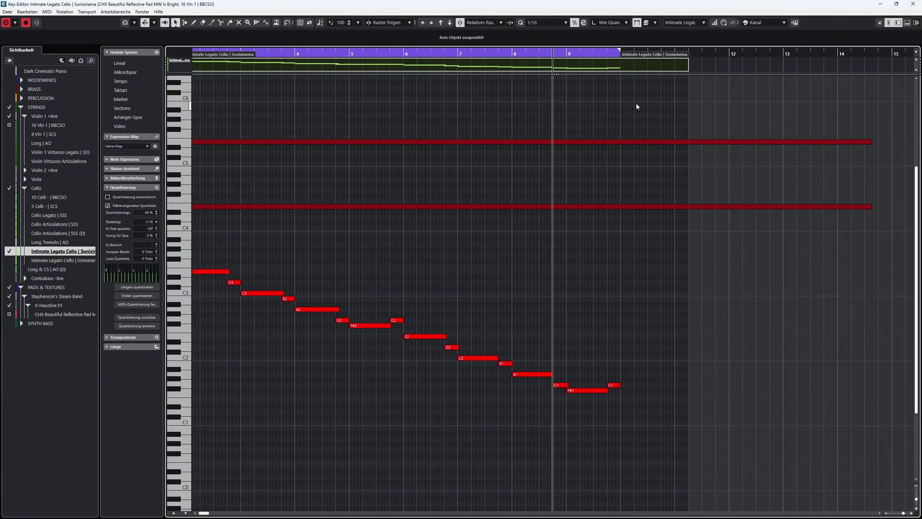
pyautogui.click(907, 23)
pyautogui.scroll(-4, 479, 253)
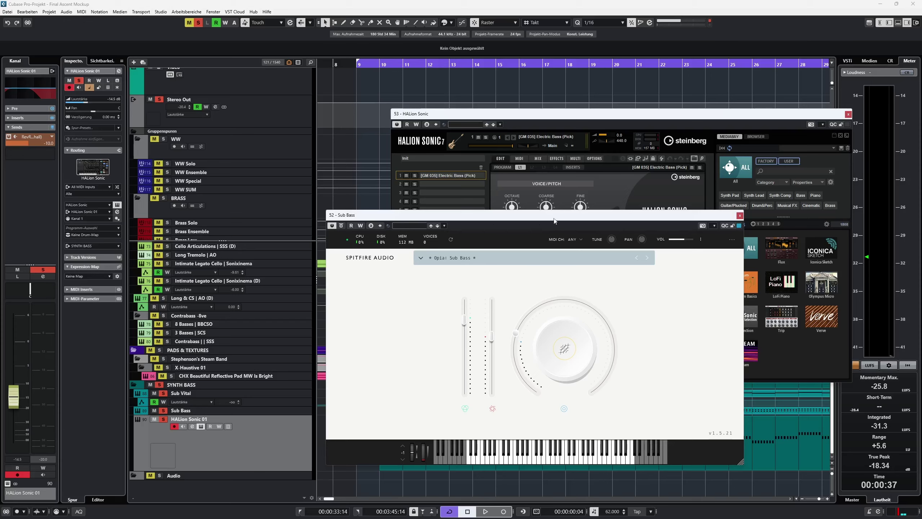
# Rearrange the Sub Bass and HALion Sonic instrument windows over the project so both can be inspected.
pyautogui.moveTo(554, 218); pyautogui.dragTo(689, 214)
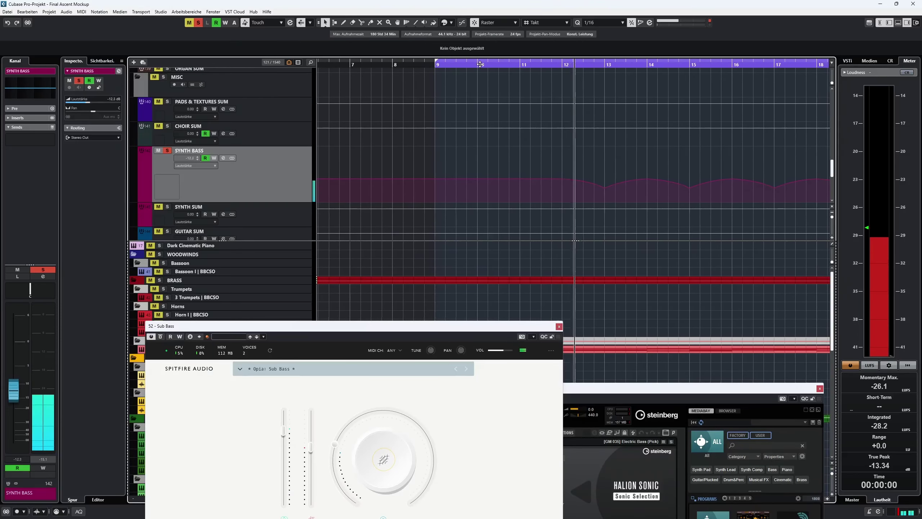
pyautogui.moveTo(454, 327); pyautogui.dragTo(411, 219)
pyautogui.moveTo(635, 392); pyautogui.dragTo(705, 245)
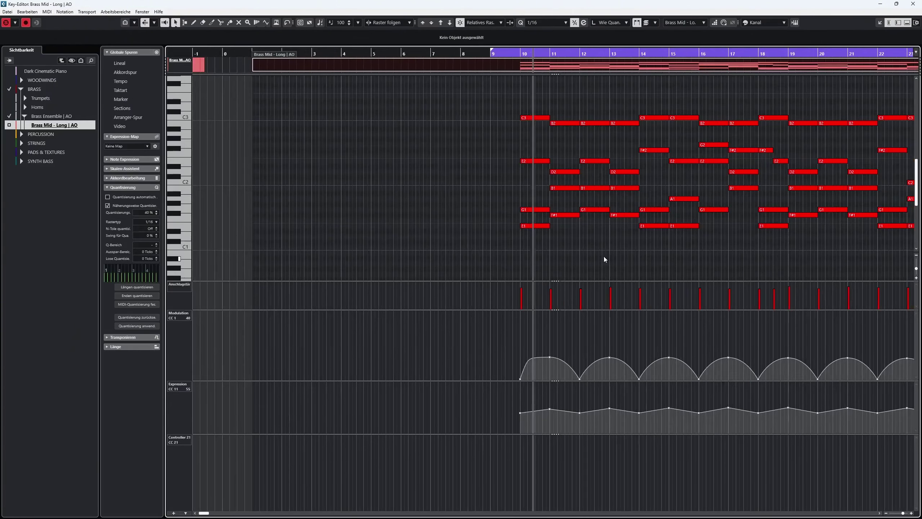
pyautogui.press('g')
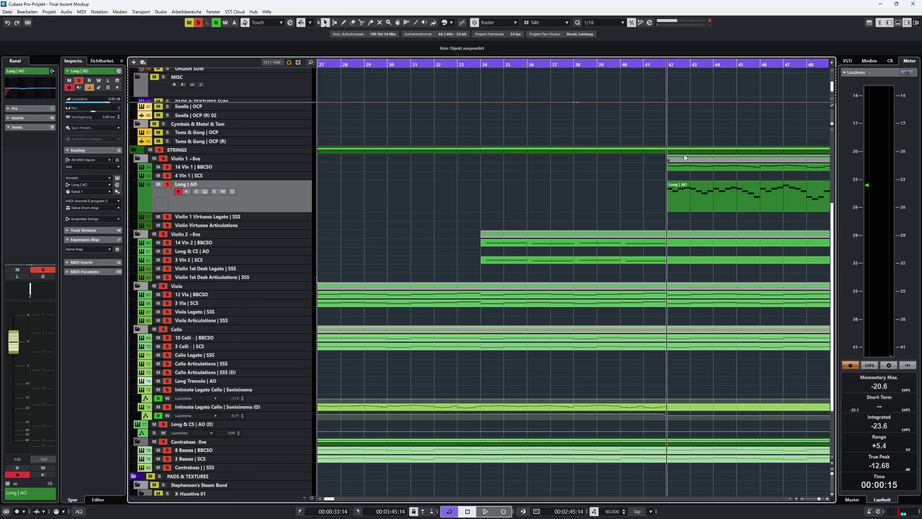
# Inspect the 16 Vln 1 | BBCSO and Long | AO tracks and move the 3 Vln 2 | SCS instrument window aside.
pyautogui.click(269, 167)
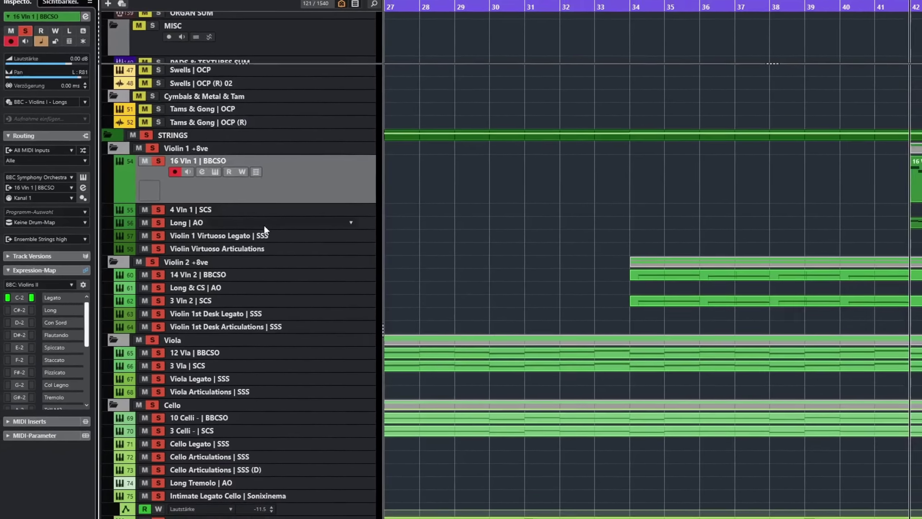
pyautogui.click(264, 225)
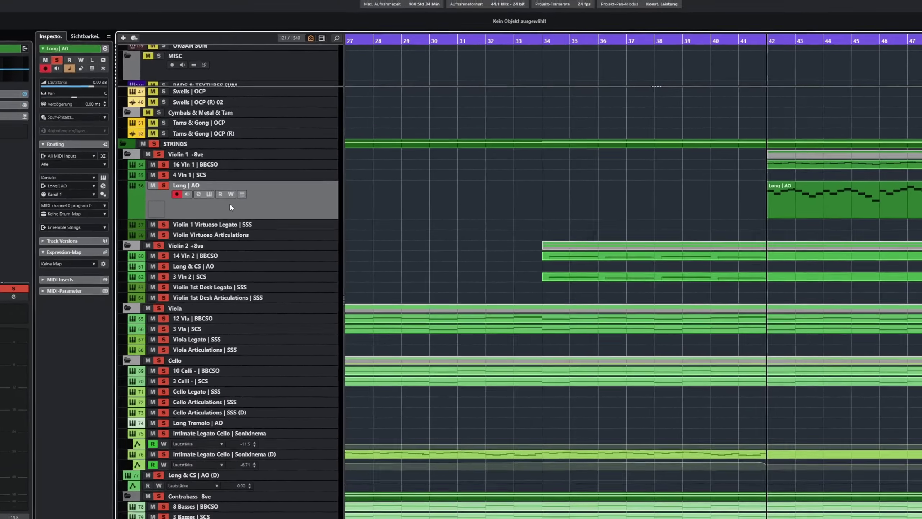
pyautogui.click(215, 198)
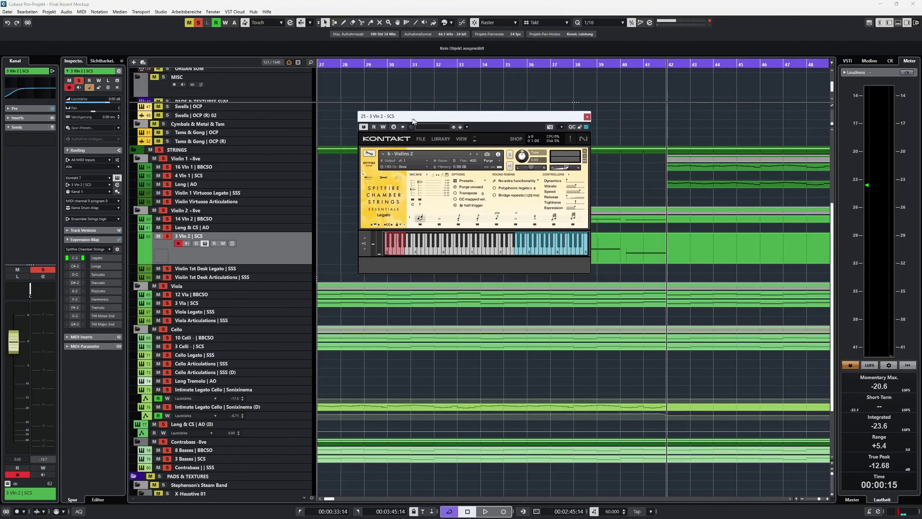
pyautogui.moveTo(412, 118); pyautogui.dragTo(351, 112)
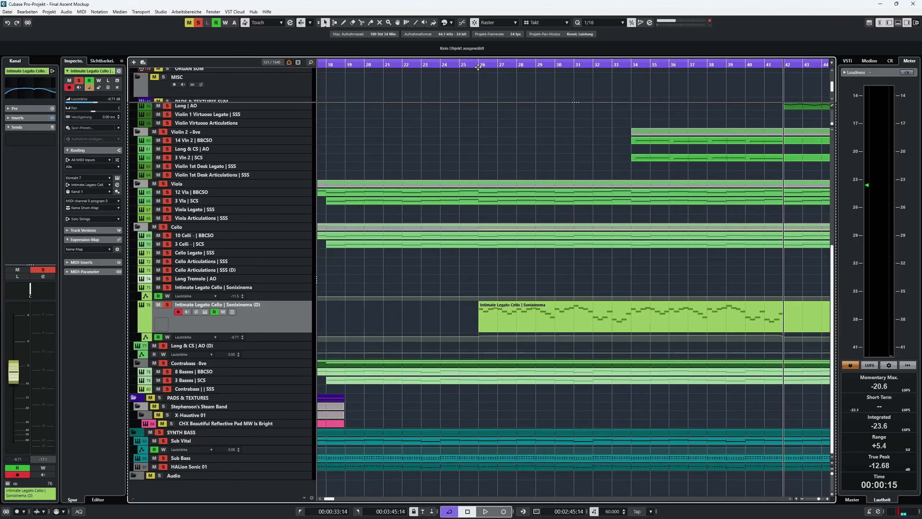
# Set the playback position to bar 26 at the start of the solo cello part, and to about bar 42.
pyautogui.click(480, 67)
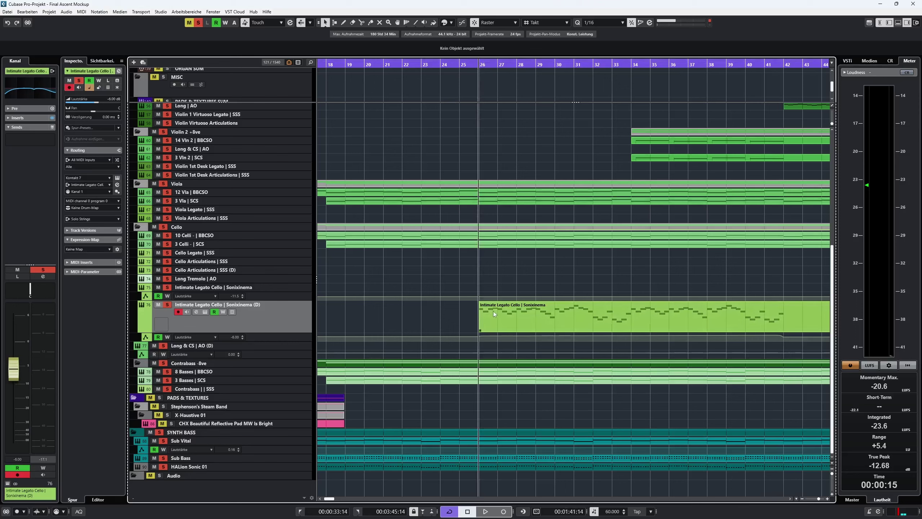
pyautogui.click(781, 63)
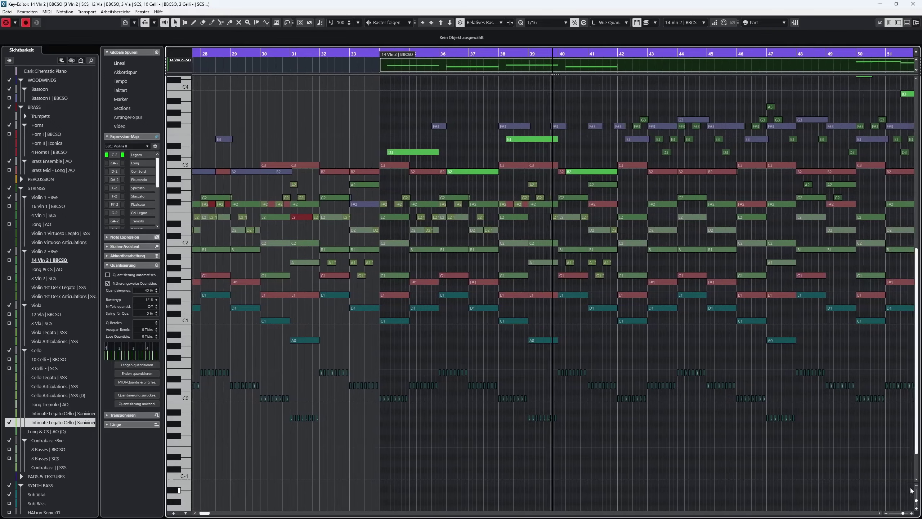
# Select the 16 Vln 1 | BBCSO track among the parts shown together in the key editor.
pyautogui.click(617, 89)
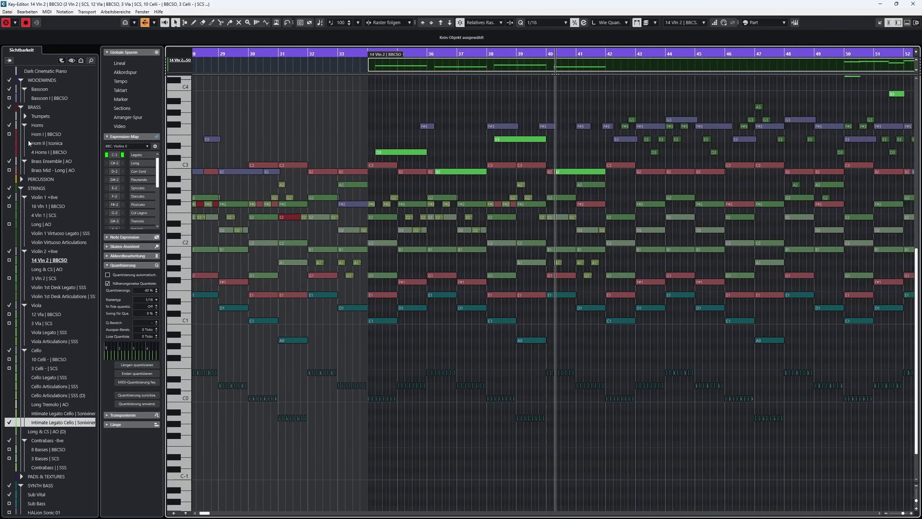
pyautogui.click(46, 205)
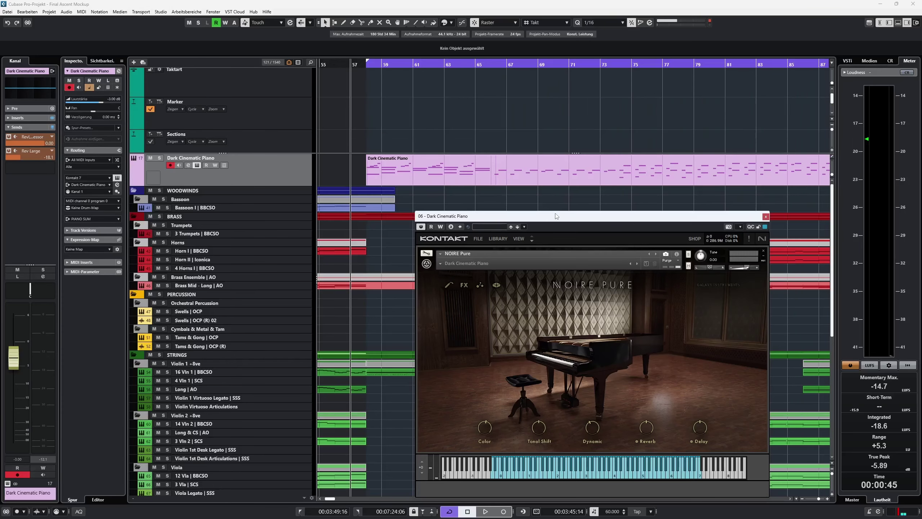
# Move and close the Dark Cinematic Piano instrument window, and set the playback position to bar 58 where the piano part starts.
pyautogui.moveTo(557, 216); pyautogui.dragTo(549, 82)
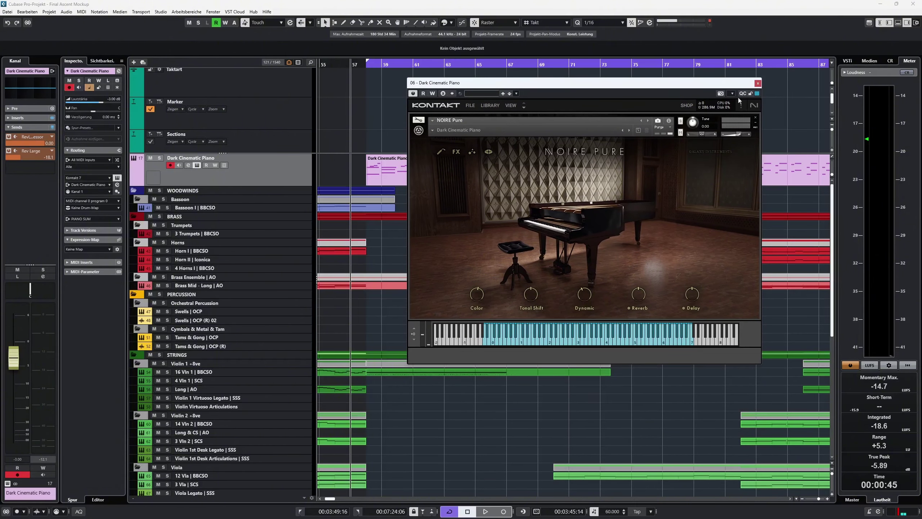
pyautogui.click(757, 84)
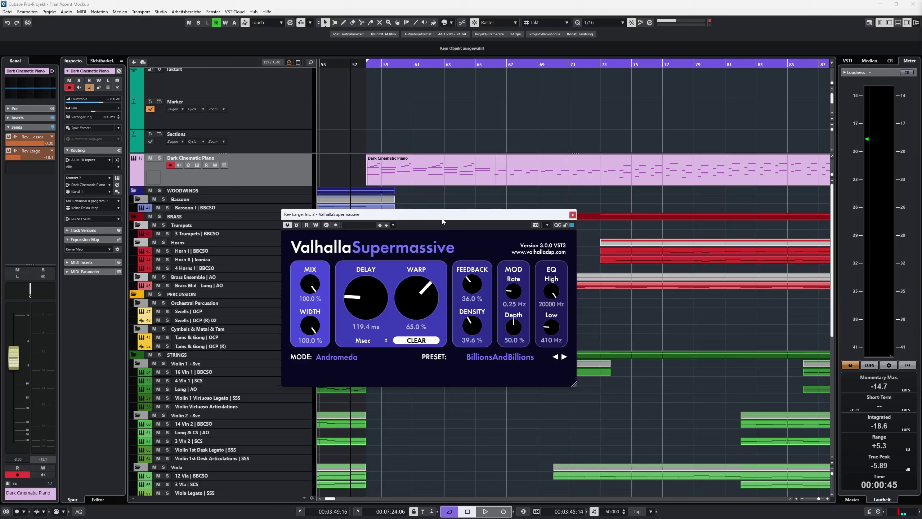
pyautogui.click(366, 65)
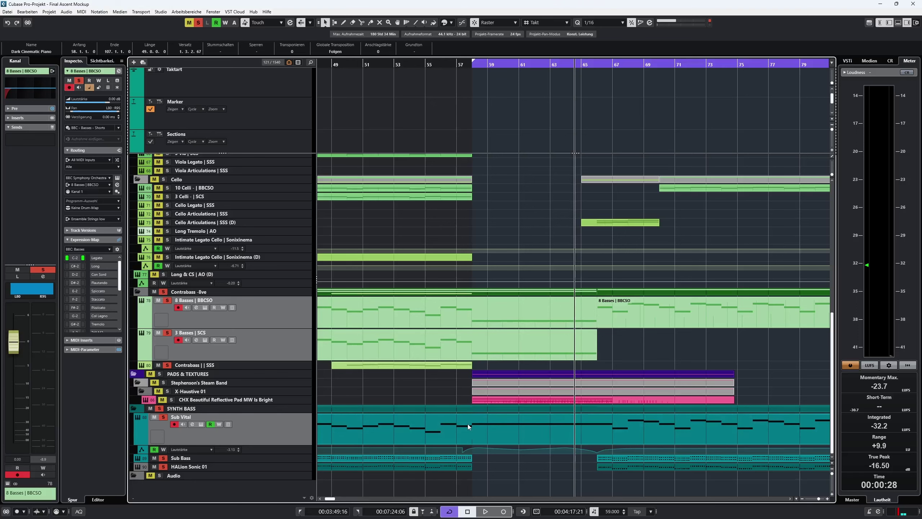
# Solo the CHX Beautiful Reflective Pad track and select the 16 Vln 1 | BBCSO track.
pyautogui.click(287, 401)
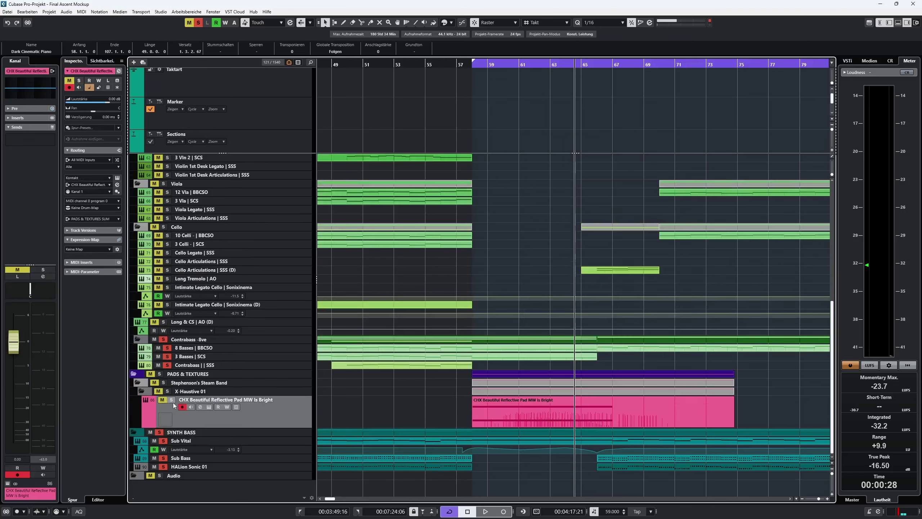
pyautogui.scroll(10, 484, 402)
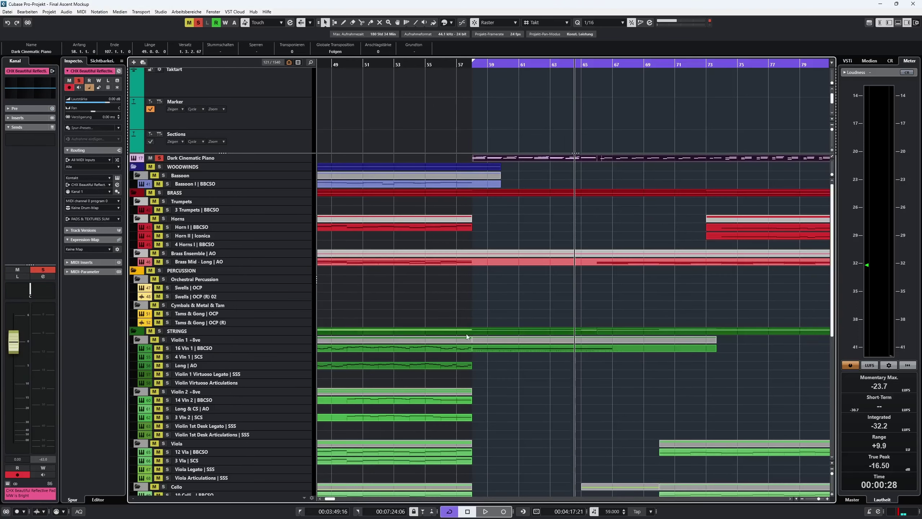
pyautogui.click(232, 349)
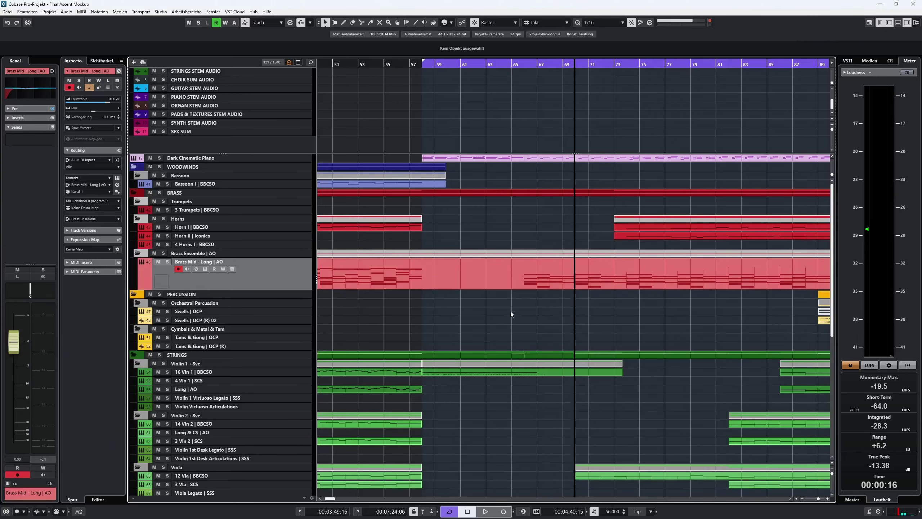
# Set the playback position to bar 66 and inspect the notes and controller curves of the Brass Mid - Long | AO part in the key editor.
pyautogui.scroll(-3, 510, 314)
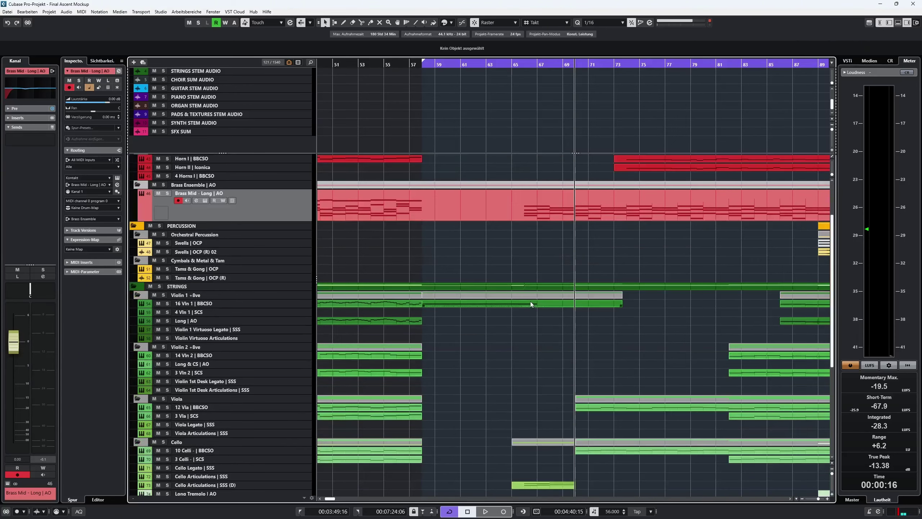
pyautogui.click(526, 63)
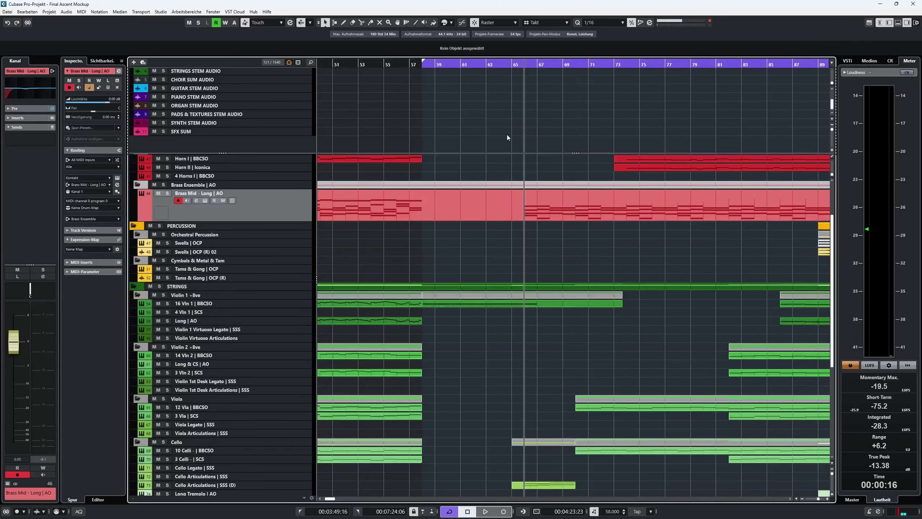
pyautogui.doubleClick(533, 209)
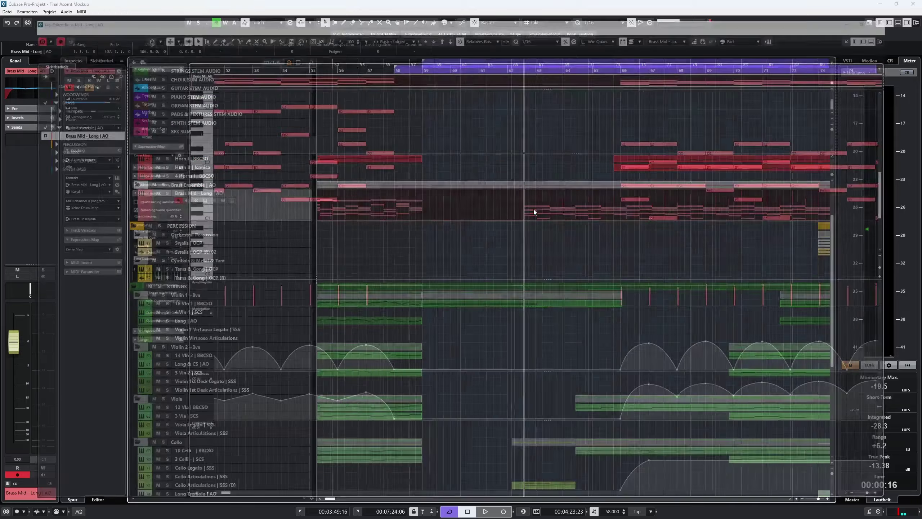
pyautogui.scroll(4, 715, 244)
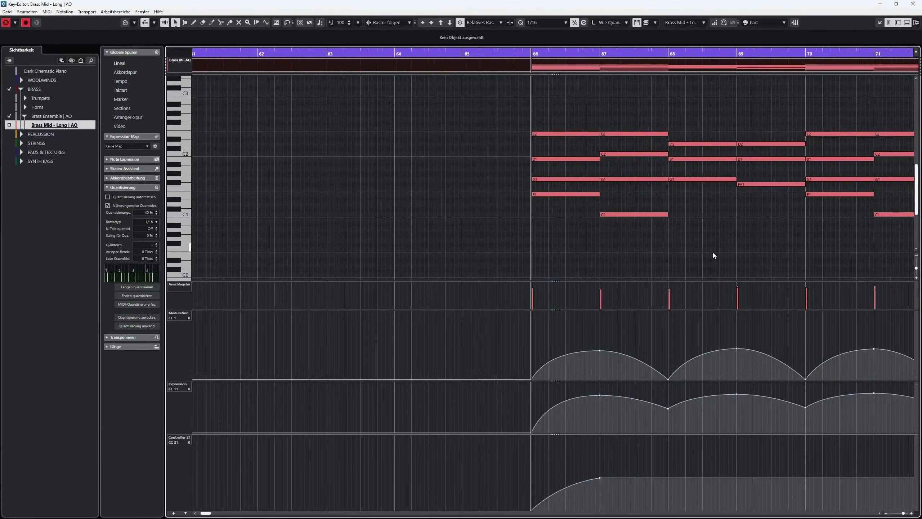
pyautogui.scroll(-4, 713, 253)
pyautogui.hscroll(3, 807, 74)
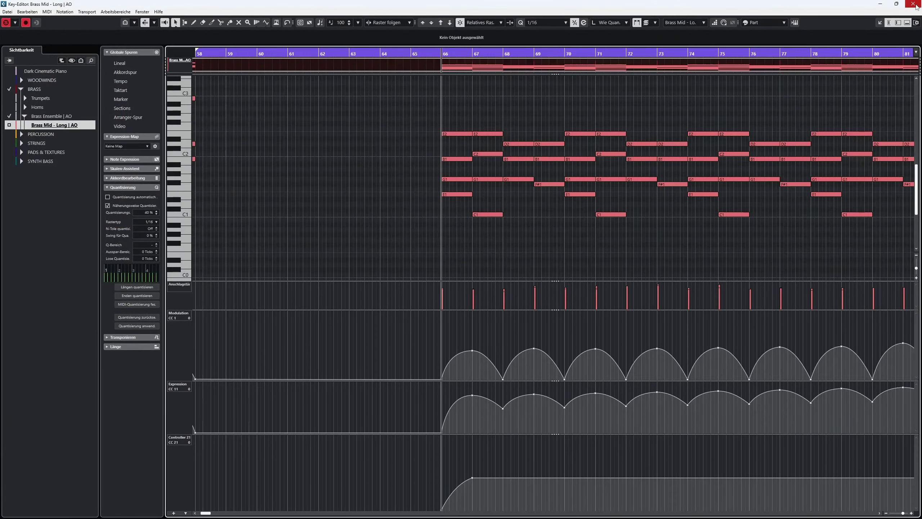
pyautogui.click(913, 4)
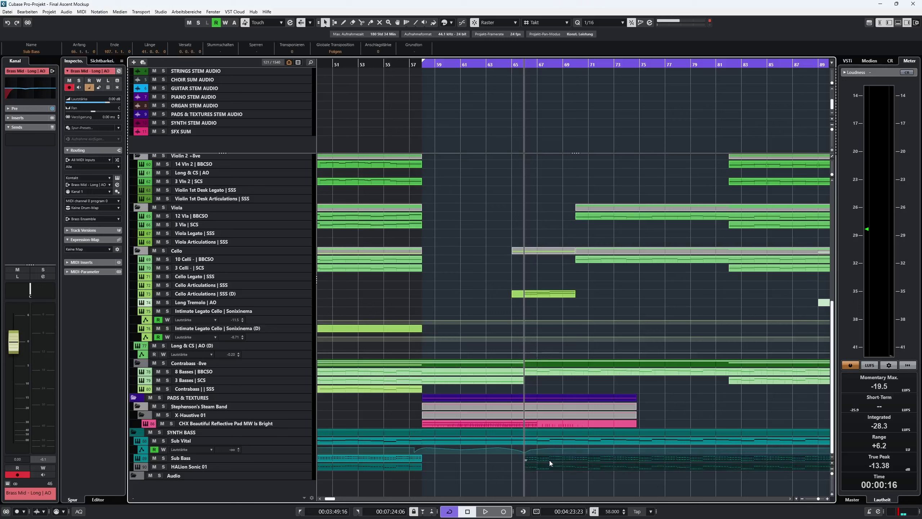
# Select the 8 Basses | BBCSO part starting at bar 66, and open the Cello Articulations | SSS (D) part in the key editor.
pyautogui.click(532, 372)
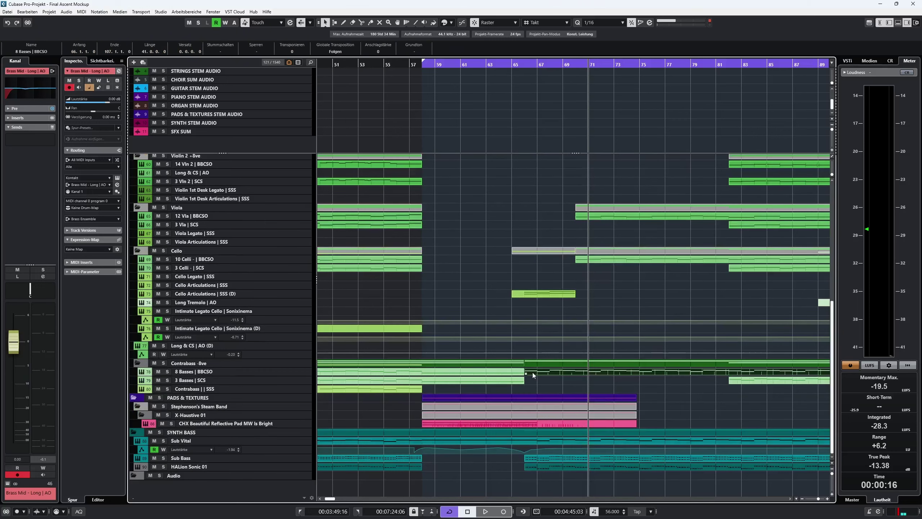
pyautogui.click(530, 295)
pyautogui.doubleClick(530, 296)
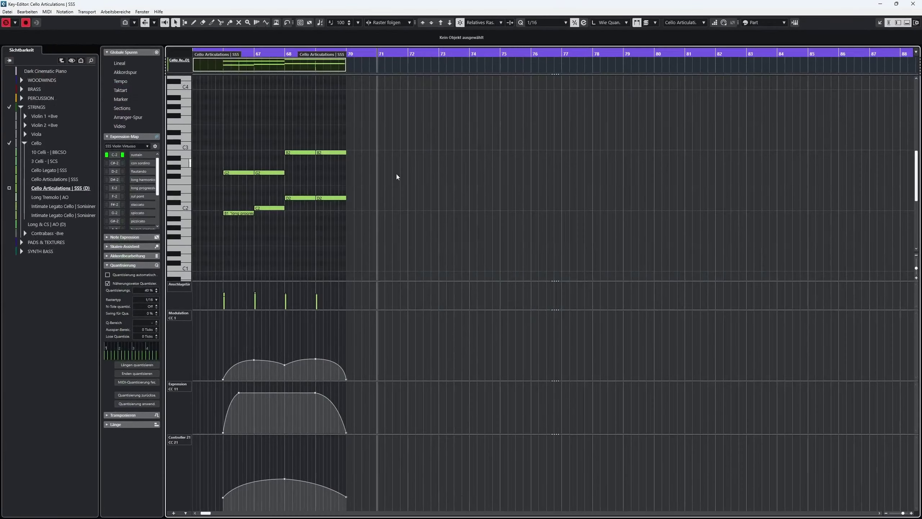
pyautogui.scroll(4, 208, 152)
pyautogui.hscroll(-4, 208, 152)
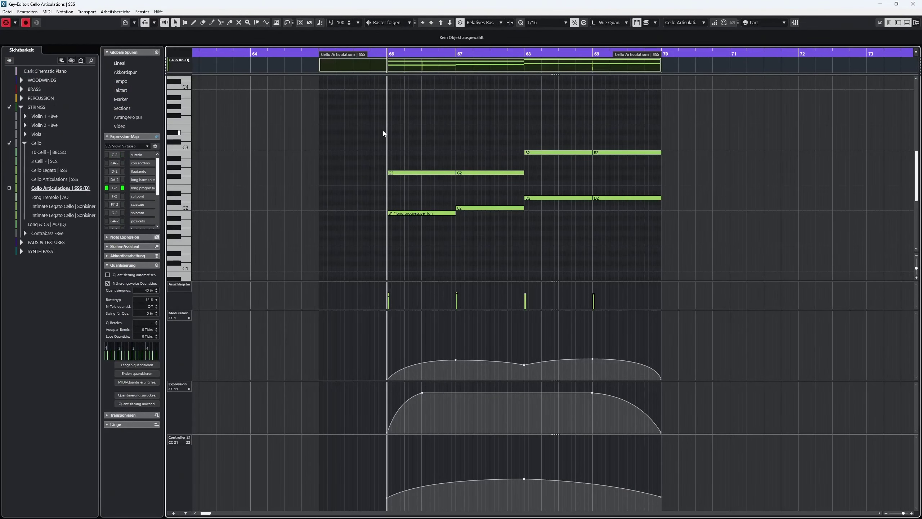
# Play the cello part from bar 66, stop playback and close the key editor.
pyautogui.press('space')
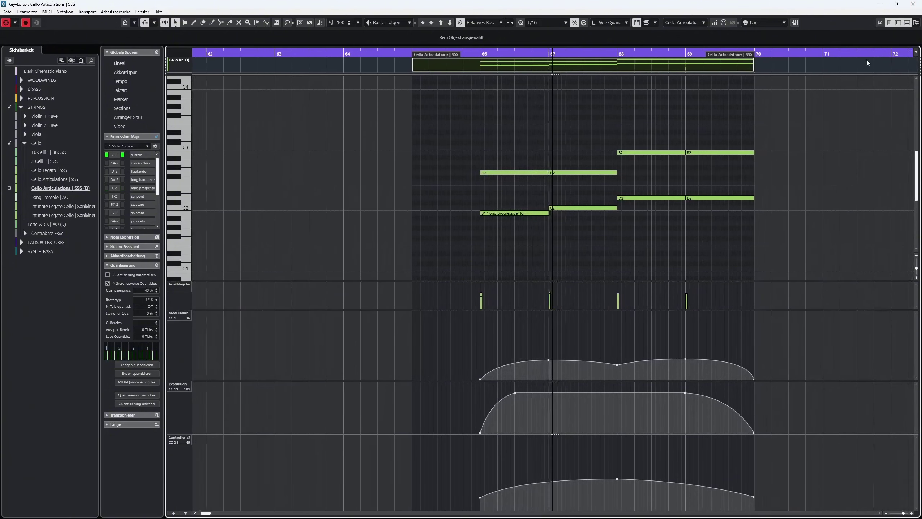
pyautogui.press('space')
pyautogui.click(912, 4)
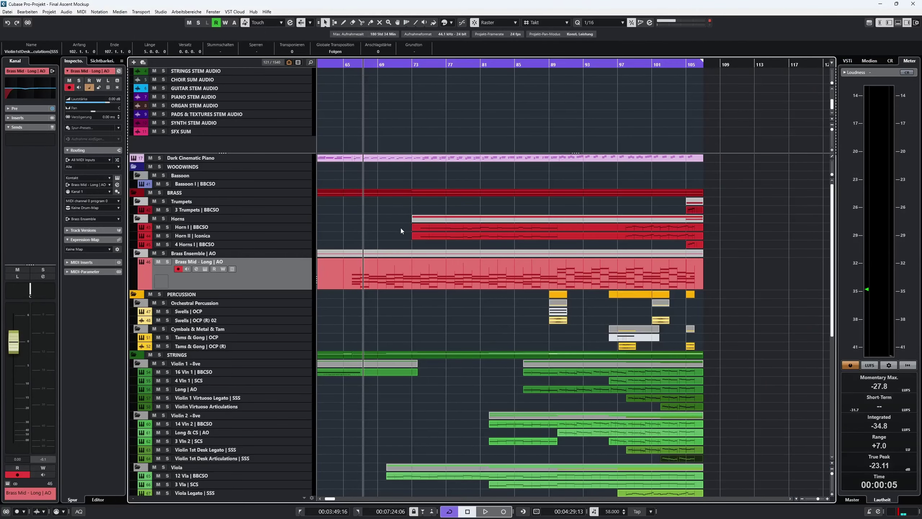
# Select the Horn I and Horn II parts, and play the soloed percussion swells from bar 89.
pyautogui.moveTo(400, 229); pyautogui.dragTo(486, 237)
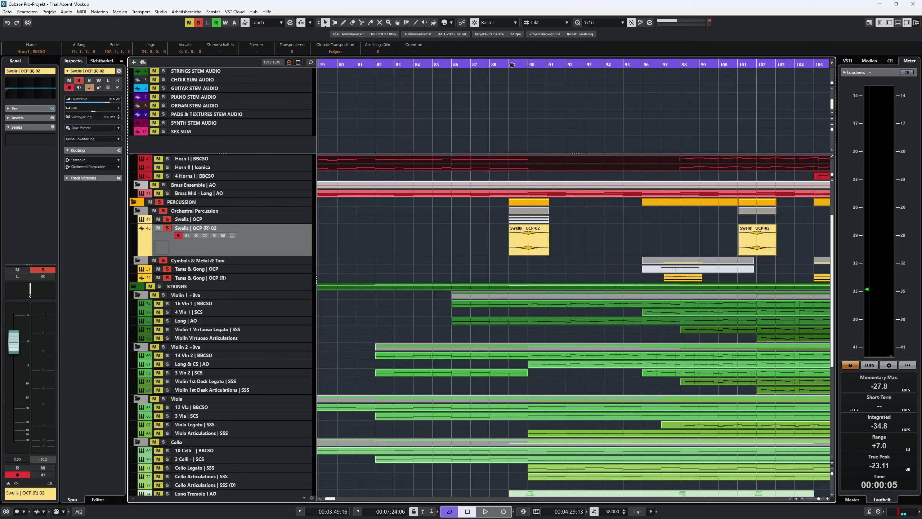
pyautogui.click(512, 64)
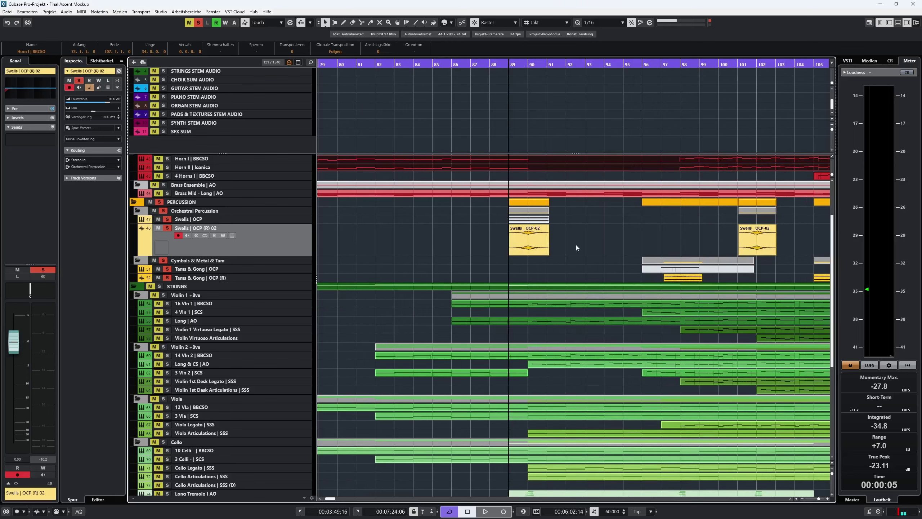
pyautogui.press('space')
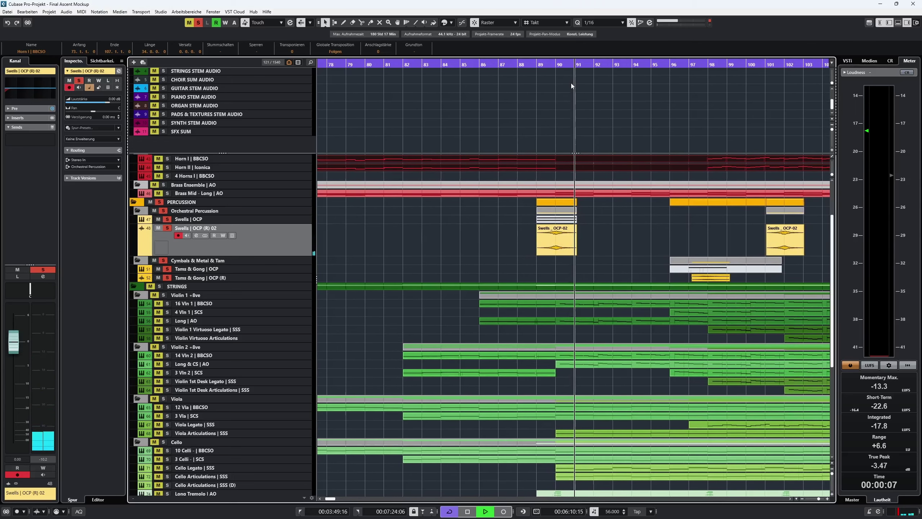
pyautogui.press('space')
# Select the Tams & Gong | OCP track and its OCP (R) counterpart in turn, and play them from about bar 97.
pyautogui.click(266, 270)
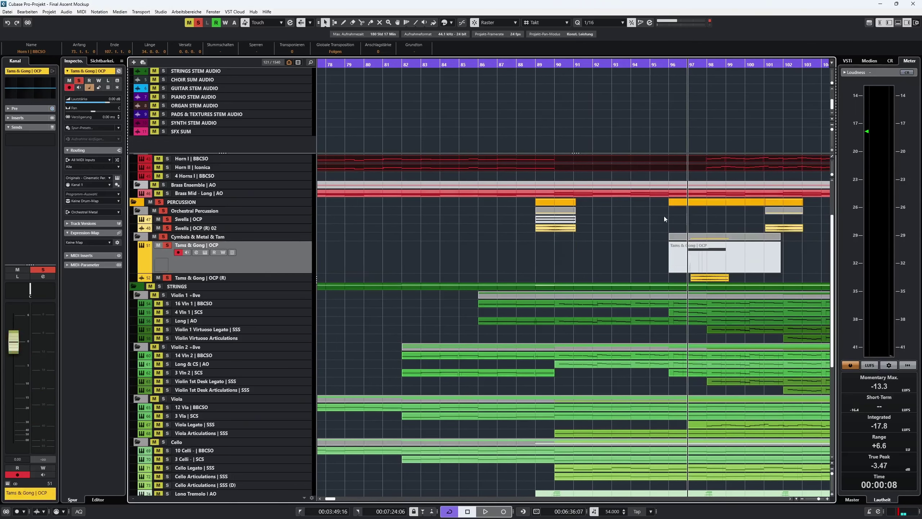
pyautogui.click(235, 278)
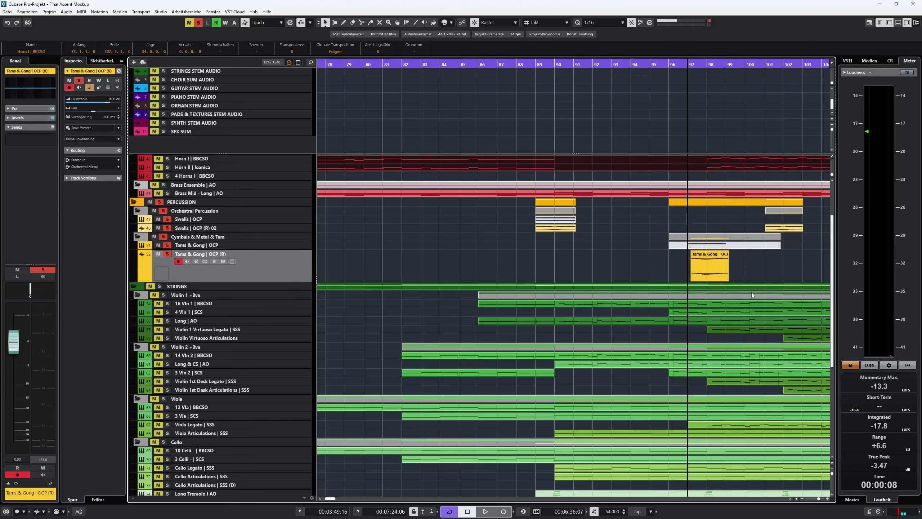
pyautogui.press('space')
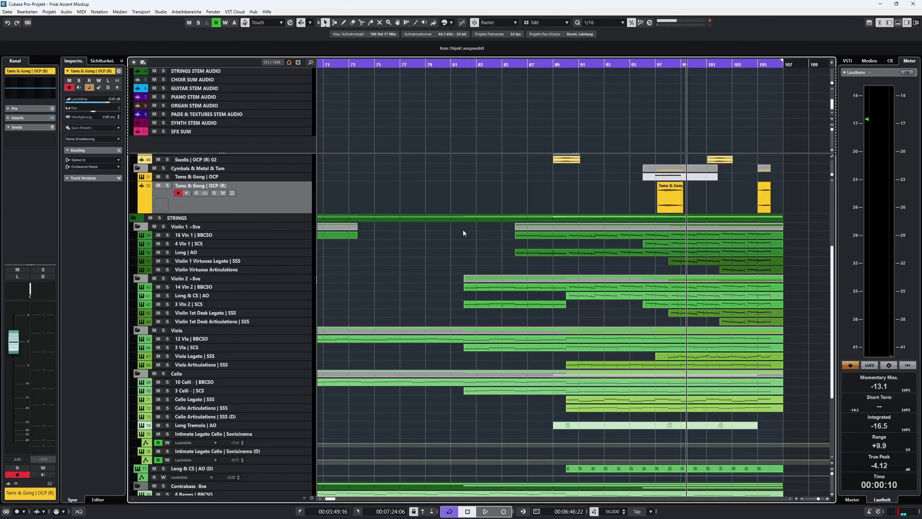
# Select and deselect the string parts from about bar 82 to the end, and close the Violin 1 Virtuoso Legato instrument window.
pyautogui.moveTo(460, 228); pyautogui.dragTo(782, 450)
pyautogui.click(370, 249)
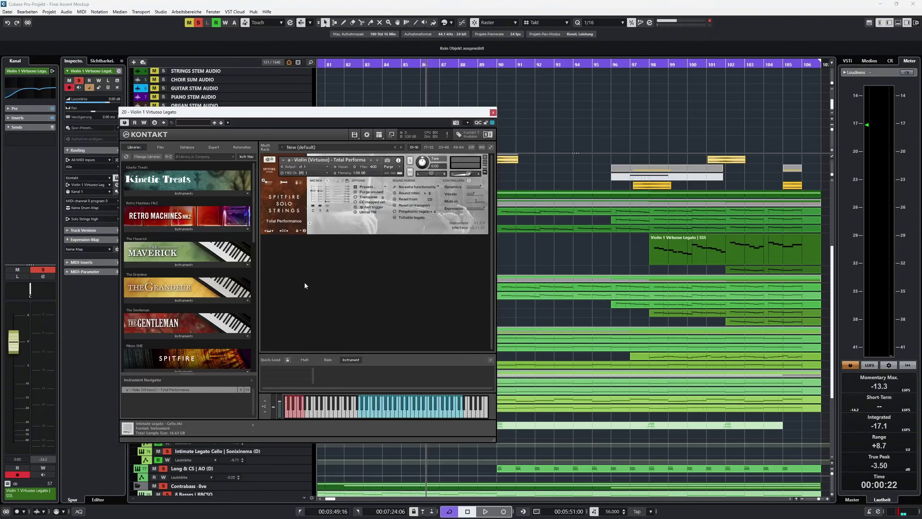
pyautogui.click(493, 112)
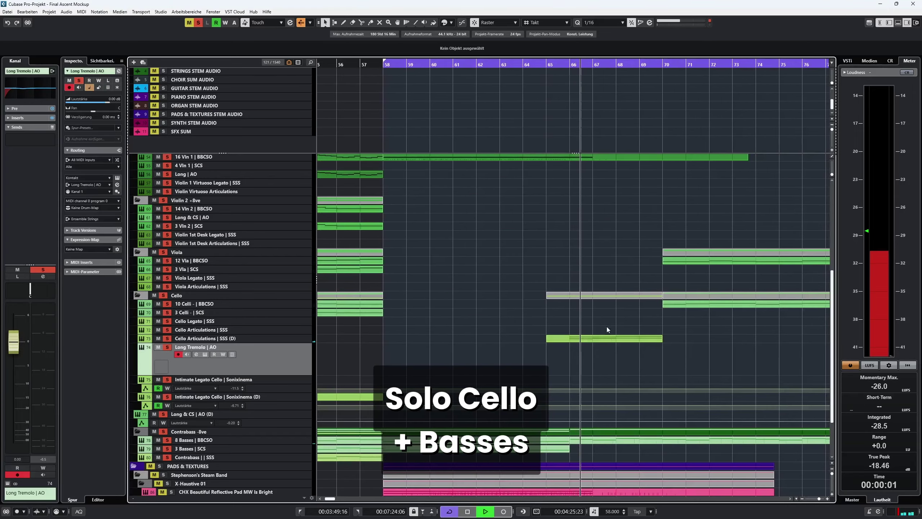
# View the Cello Articulations | SSS (D) part together with the contrabass parts in the key editor, and close it.
pyautogui.moveTo(606, 325); pyautogui.dragTo(625, 440)
pyautogui.press('Return')
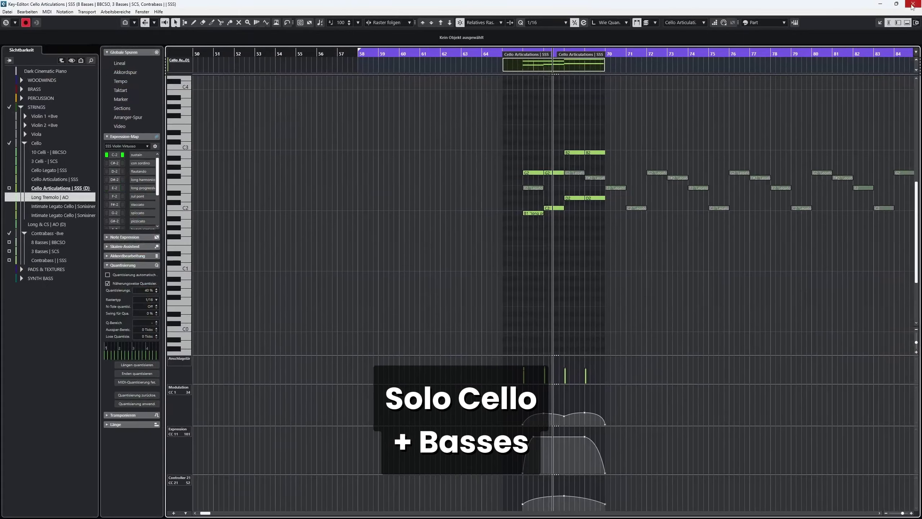
pyautogui.click(912, 5)
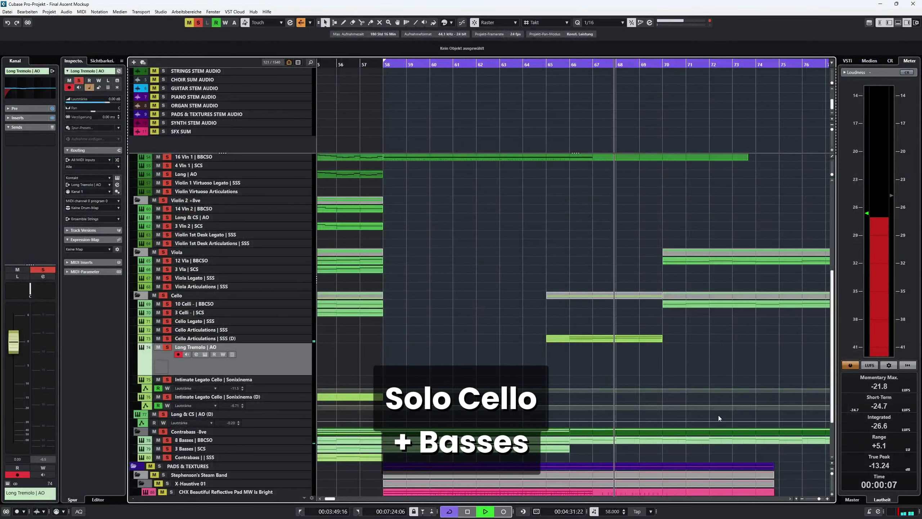
# Select the 12 Vla, 10 Celli and 8 Basses BBCSO tracks together and open the viola part in the key editor.
pyautogui.click(694, 259)
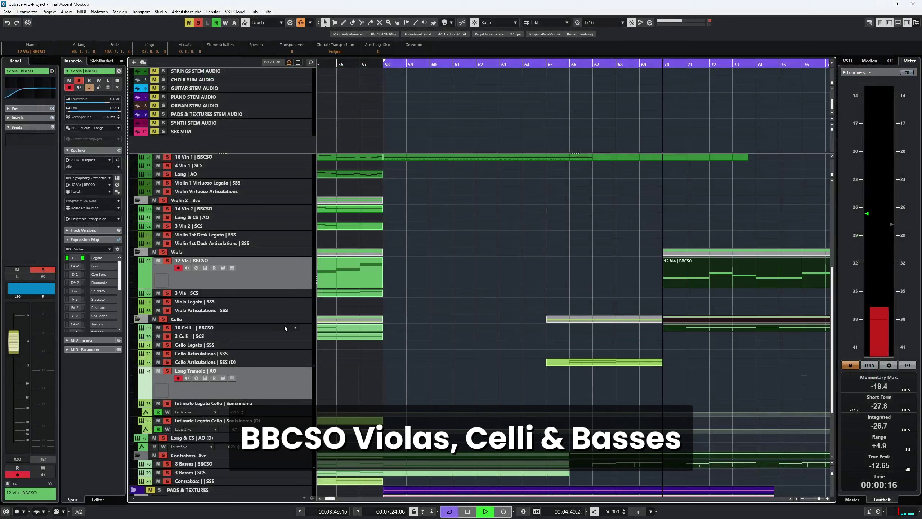
pyautogui.keyDown('ctrl'); pyautogui.click(263, 326); pyautogui.keyUp('ctrl')
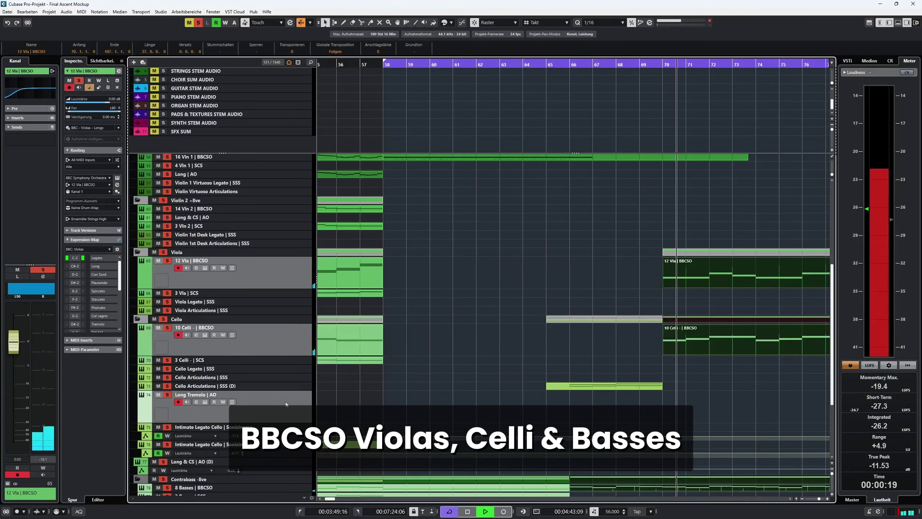
pyautogui.scroll(-4, 290, 380)
pyautogui.keyDown('ctrl'); pyautogui.click(262, 372); pyautogui.keyUp('ctrl')
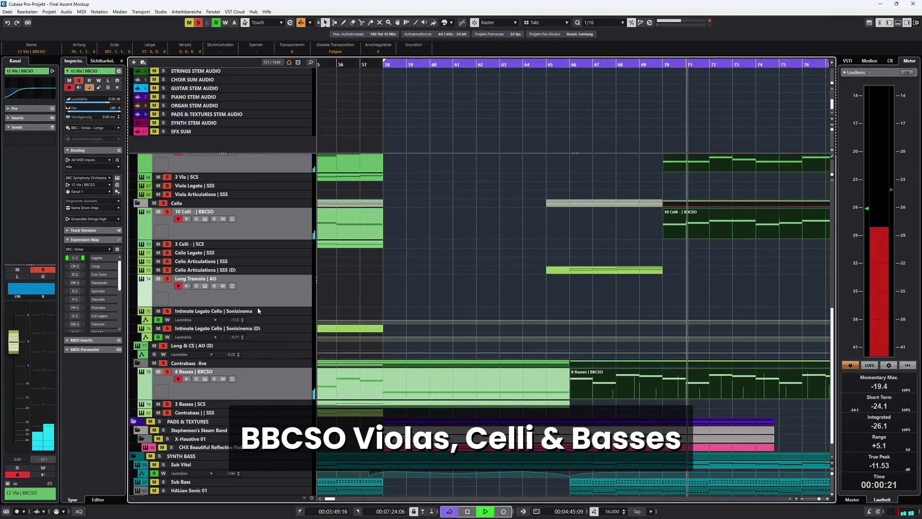
pyautogui.scroll(2, 548, 259)
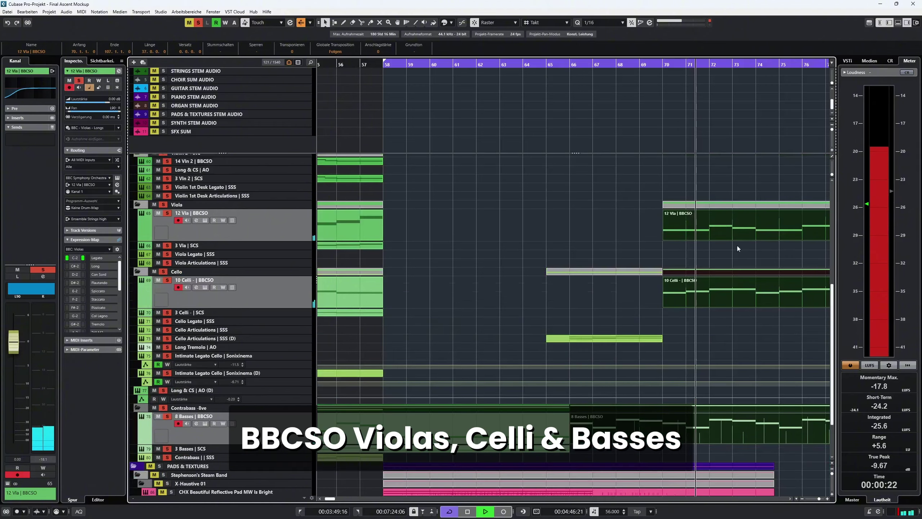
pyautogui.doubleClick(713, 212)
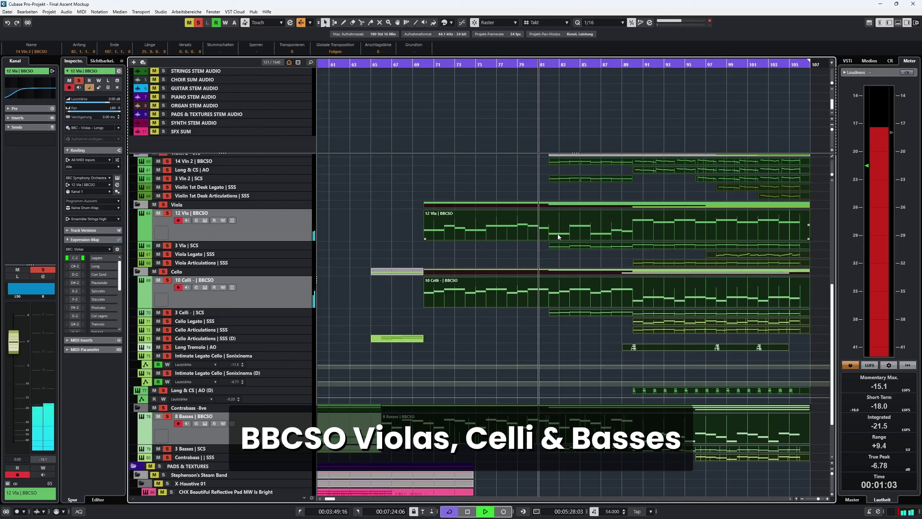
# Select all string parts from bar 82 to the end from 14 Vln 2 downward and view them together in the key editor.
pyautogui.click(522, 185)
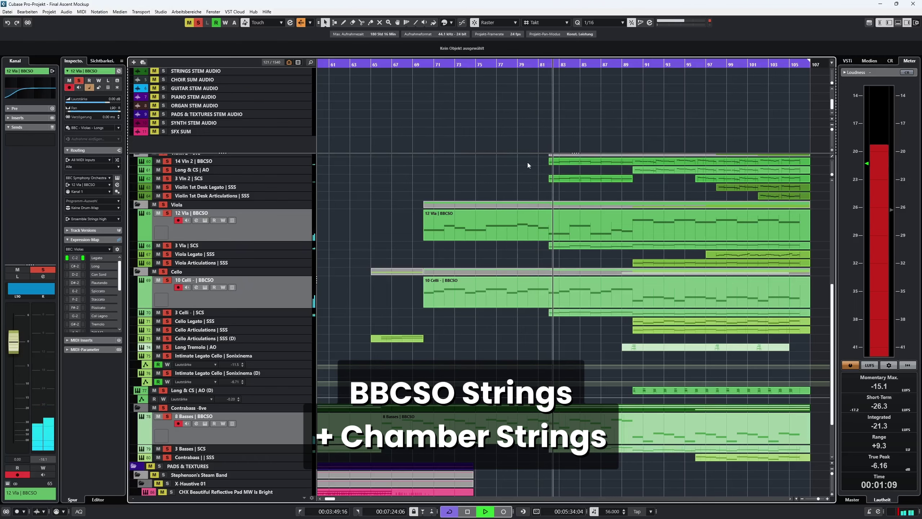
pyautogui.moveTo(527, 159); pyautogui.dragTo(769, 432)
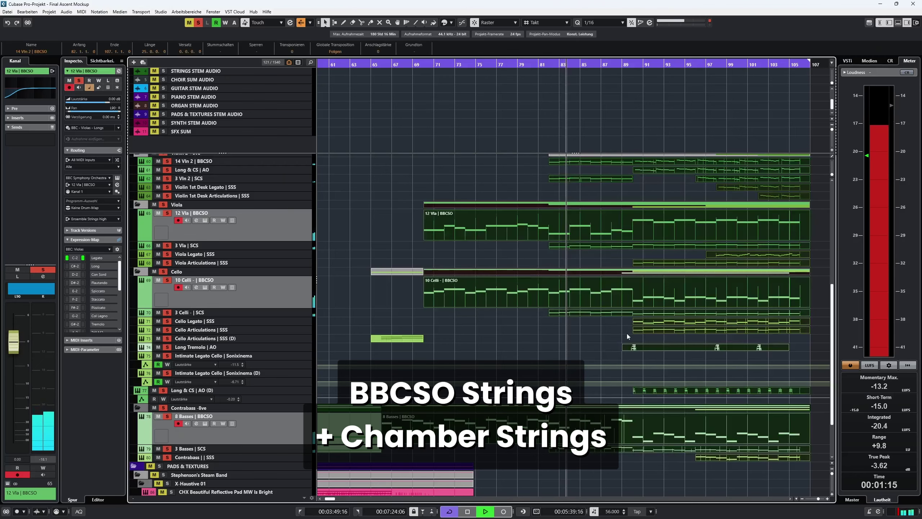
pyautogui.doubleClick(614, 299)
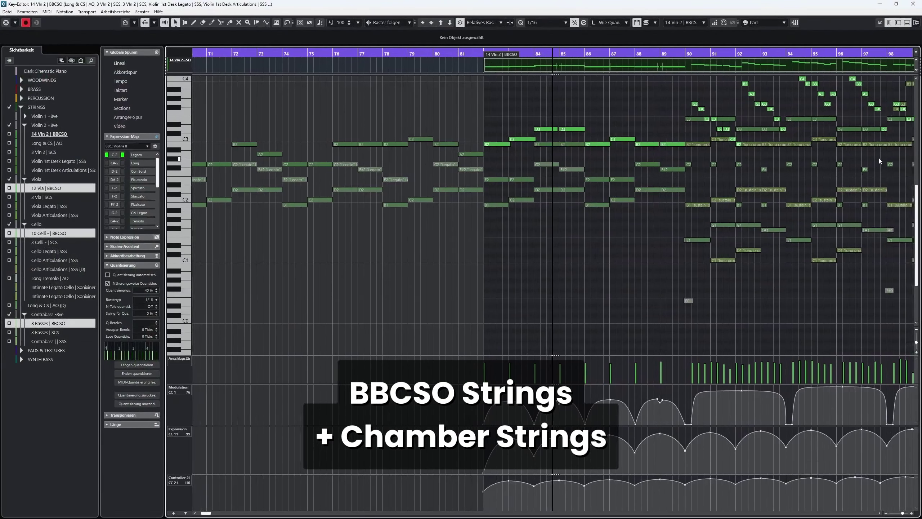
pyautogui.hscroll(3, 853, 164)
pyautogui.scroll(3, 832, 196)
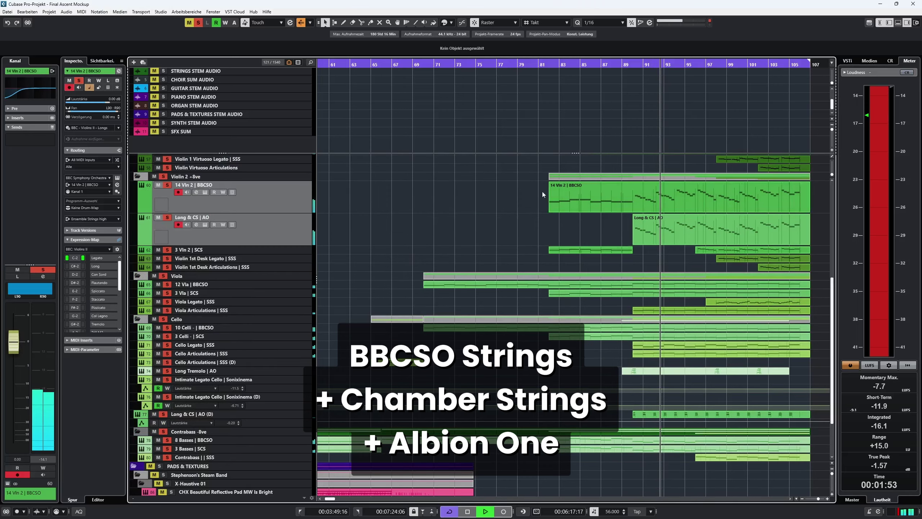
# Reselect the layered string parts from 14 Vln 2 | BBCSO downward and examine their notes and controller curves together during playback.
pyautogui.moveTo(542, 191); pyautogui.dragTo(782, 419)
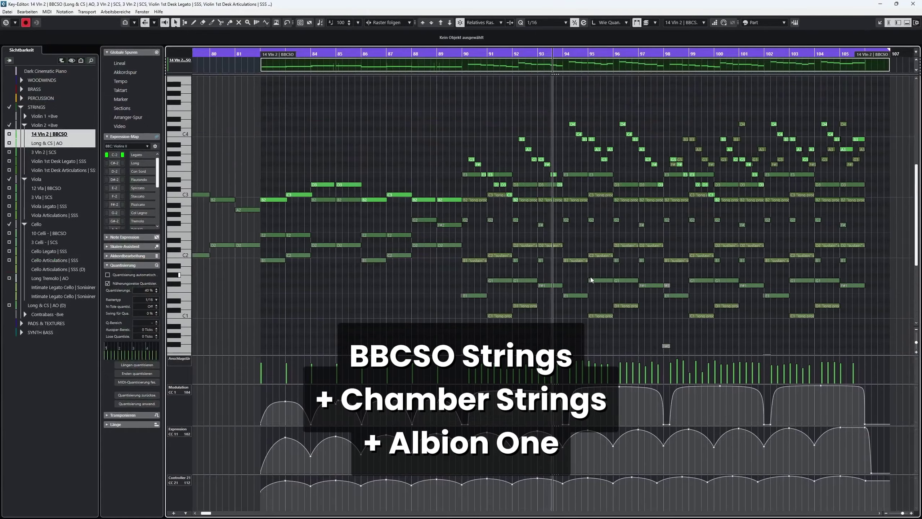
pyautogui.scroll(1, 593, 287)
pyautogui.scroll(-3, 592, 284)
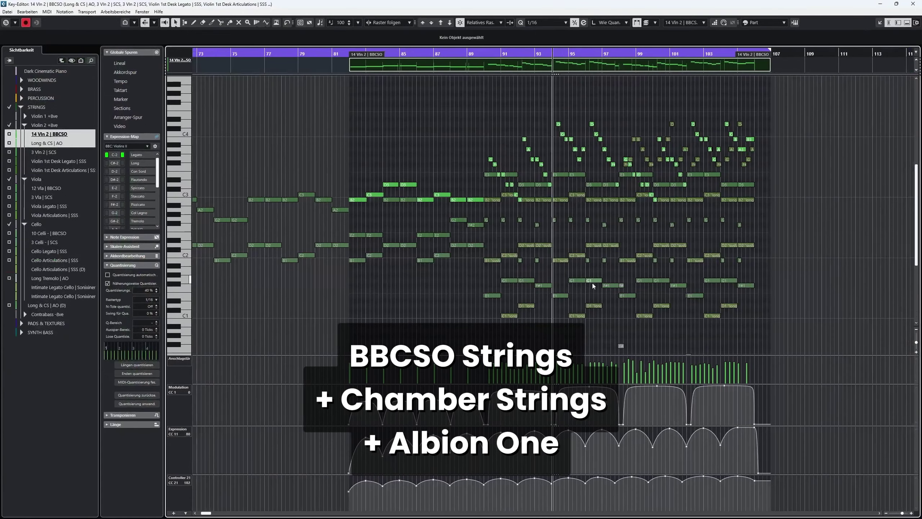
pyautogui.scroll(-2, 588, 278)
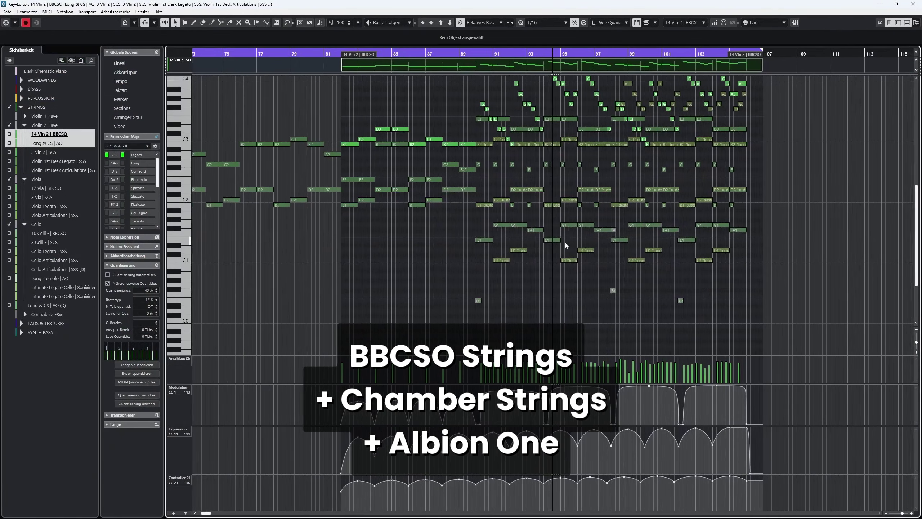
pyautogui.scroll(3, 566, 245)
pyautogui.click(545, 188)
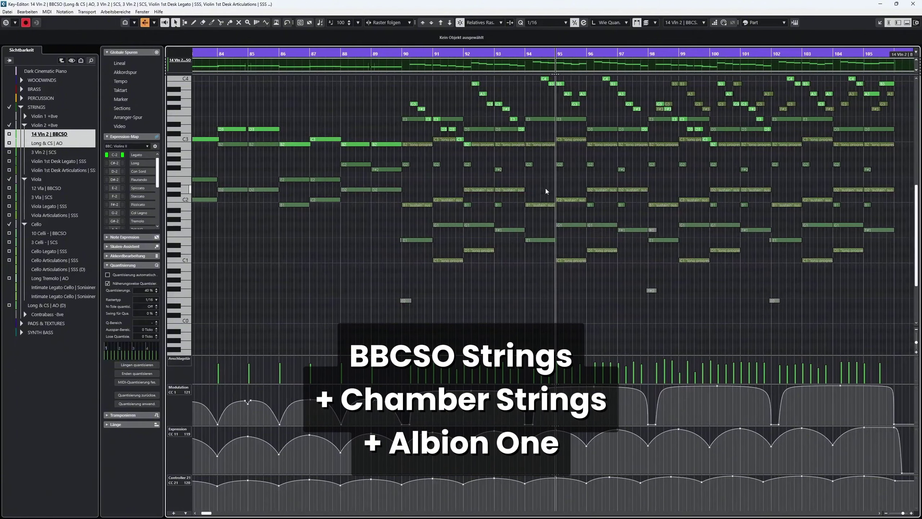
pyautogui.scroll(3, 548, 194)
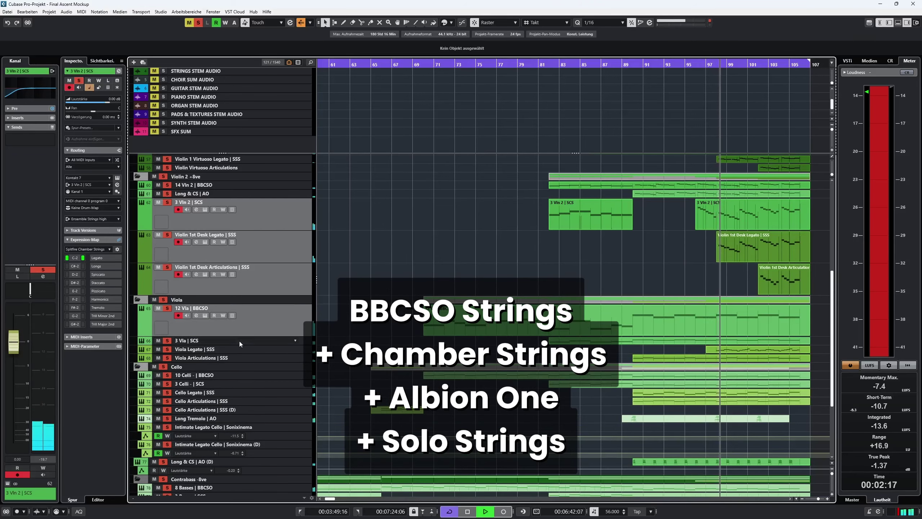
# Add the 3 Vla | SCS track to the track selection, and select the Viola Legato | SSS track on its own.
pyautogui.click(239, 341)
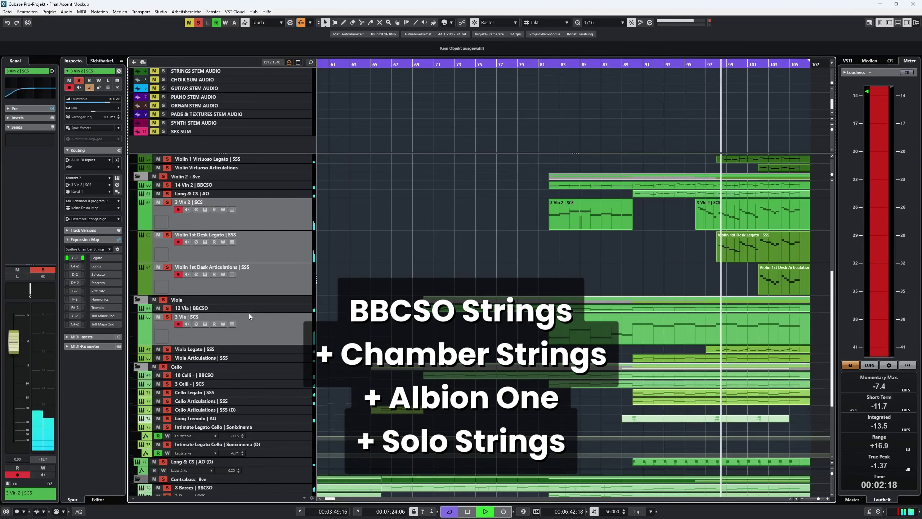
pyautogui.click(254, 348)
pyautogui.scroll(4, 270, 255)
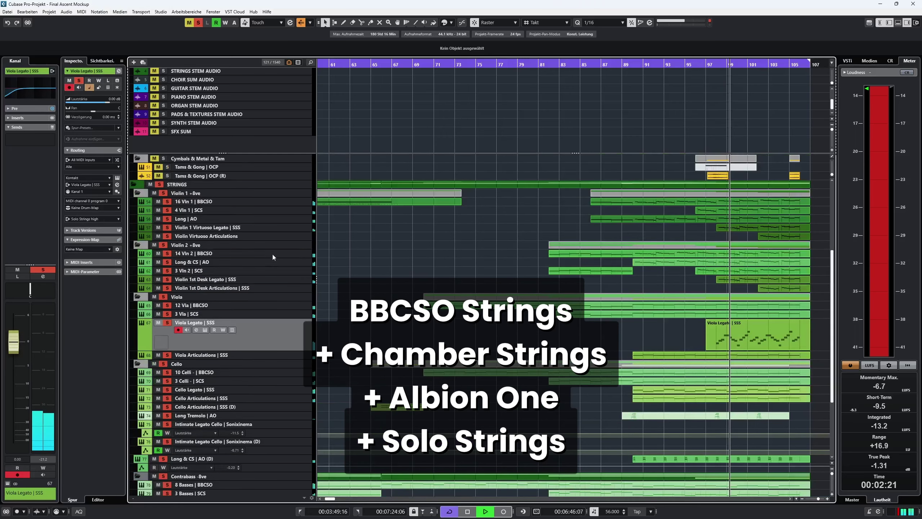